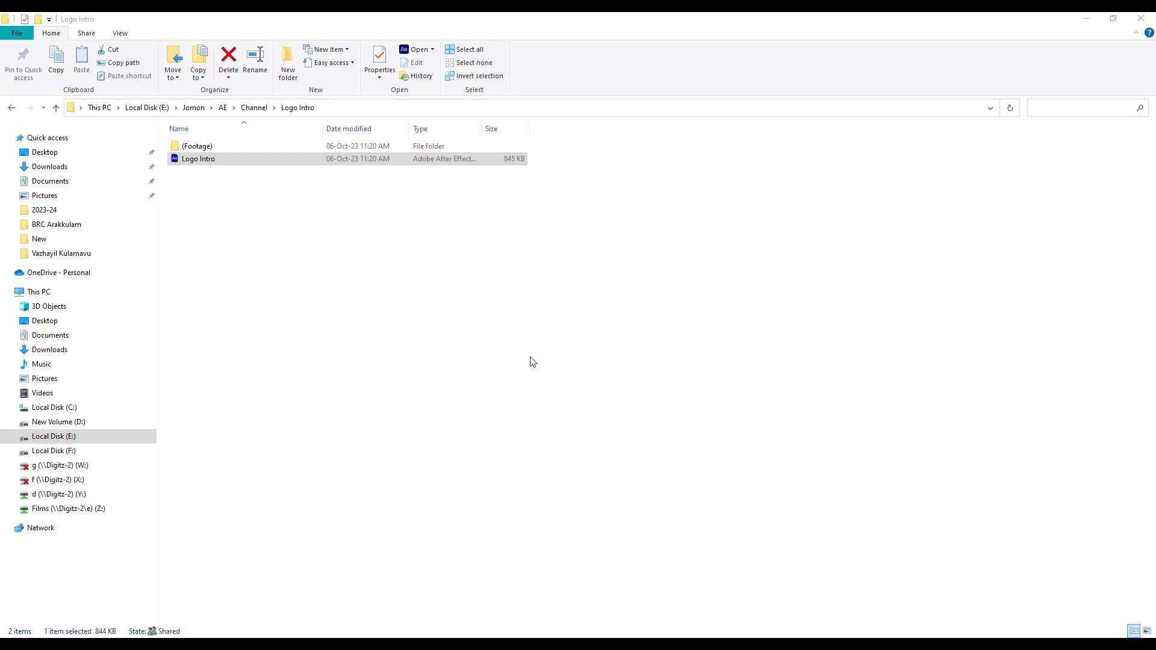
Step: Open the Logo Intro project file in After Effects
click(528, 357)
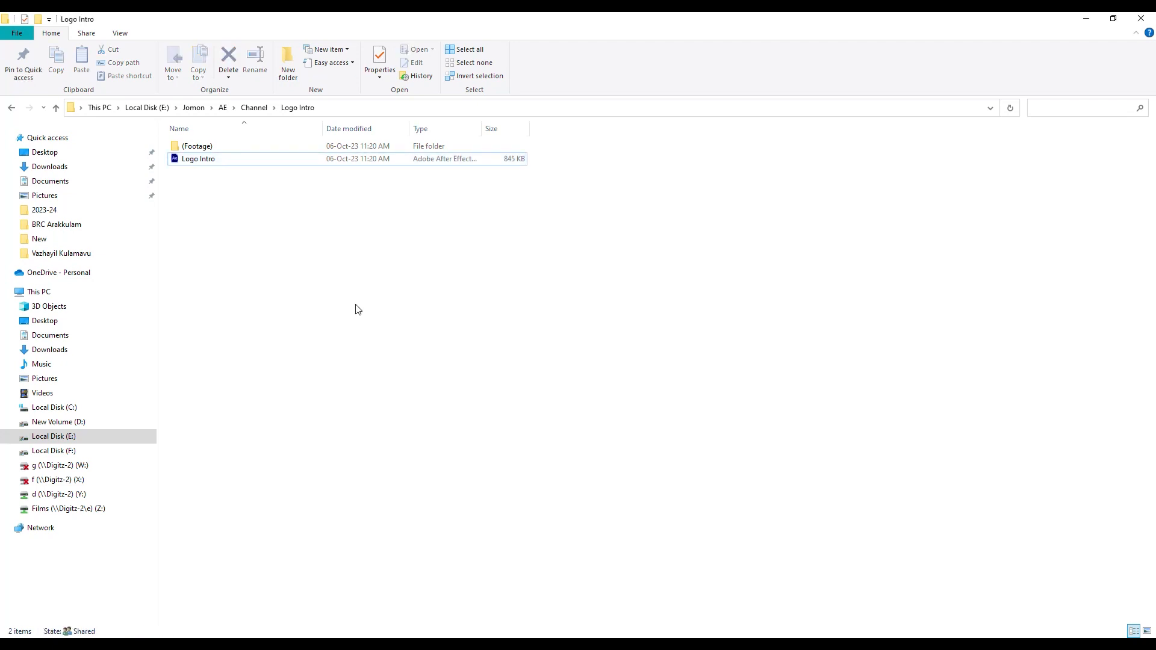
click(220, 162)
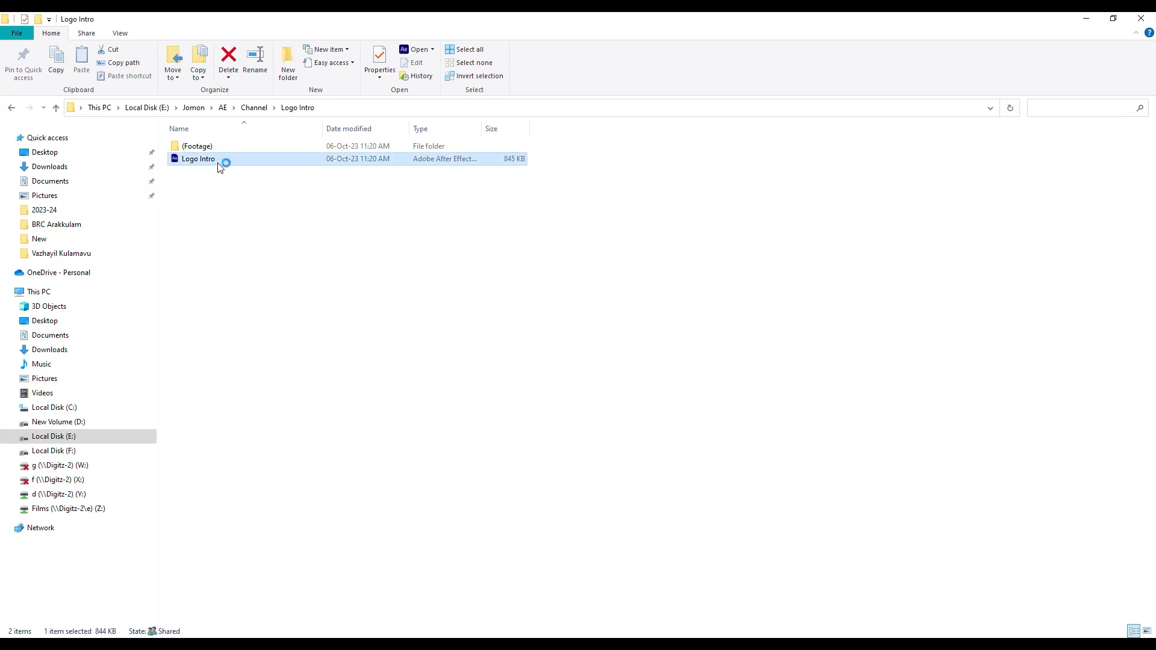
key(Return)
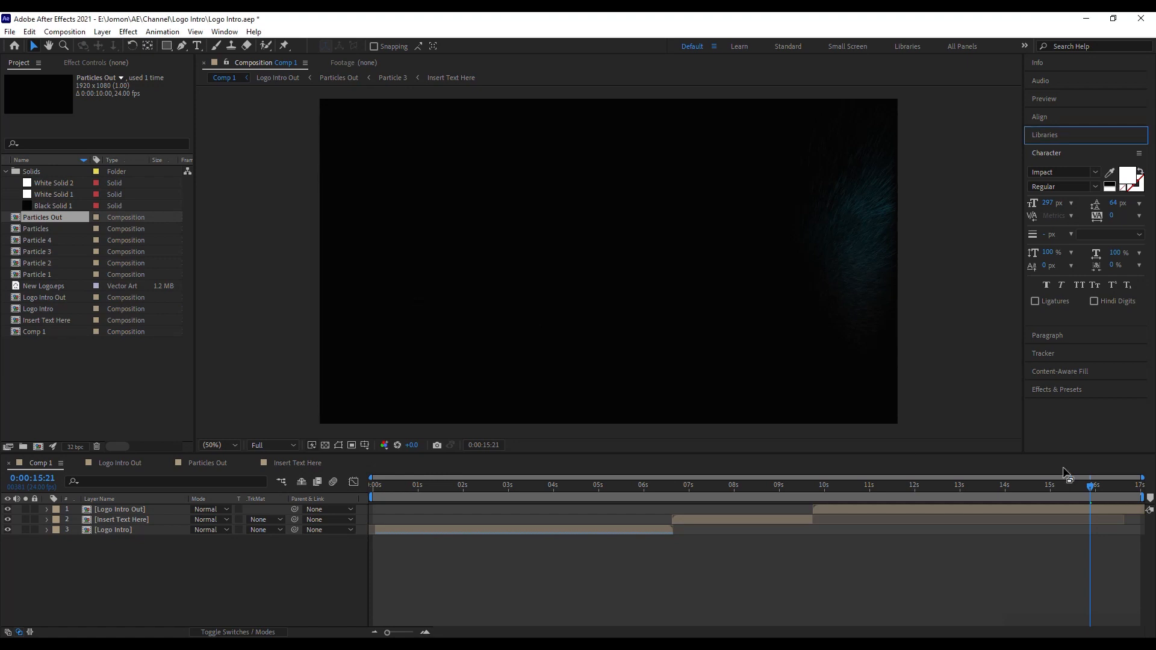
Step: Open the Insert Text Here composition and check its New Logo.eps and SAND layers
click(50, 321)
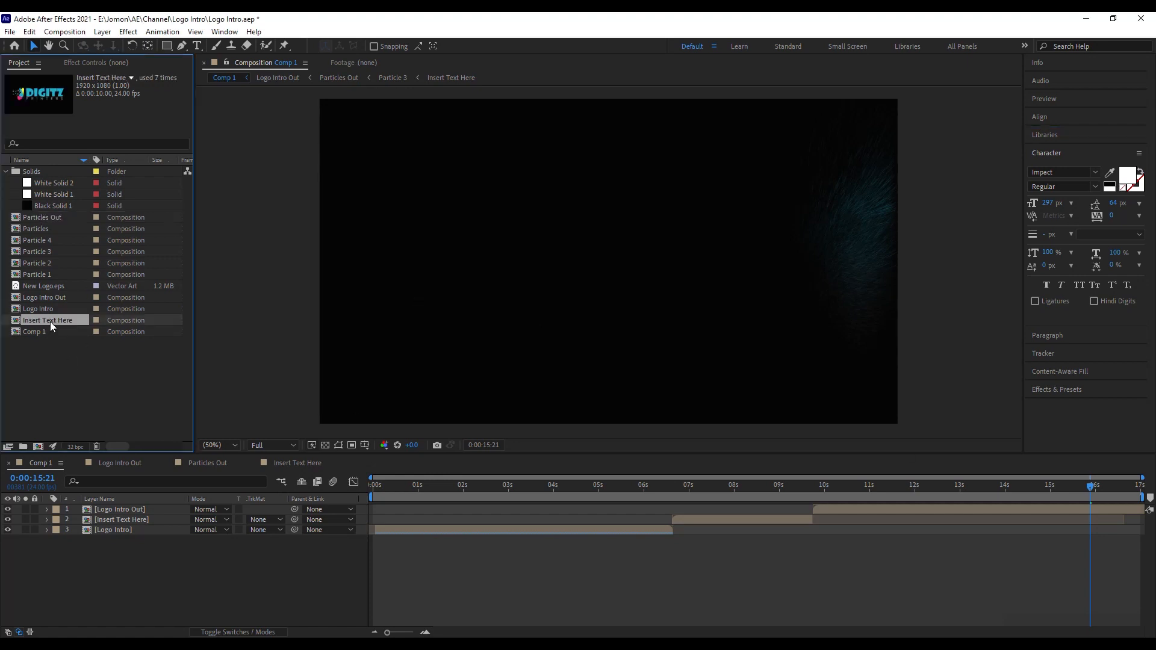
click(290, 462)
click(165, 511)
click(111, 522)
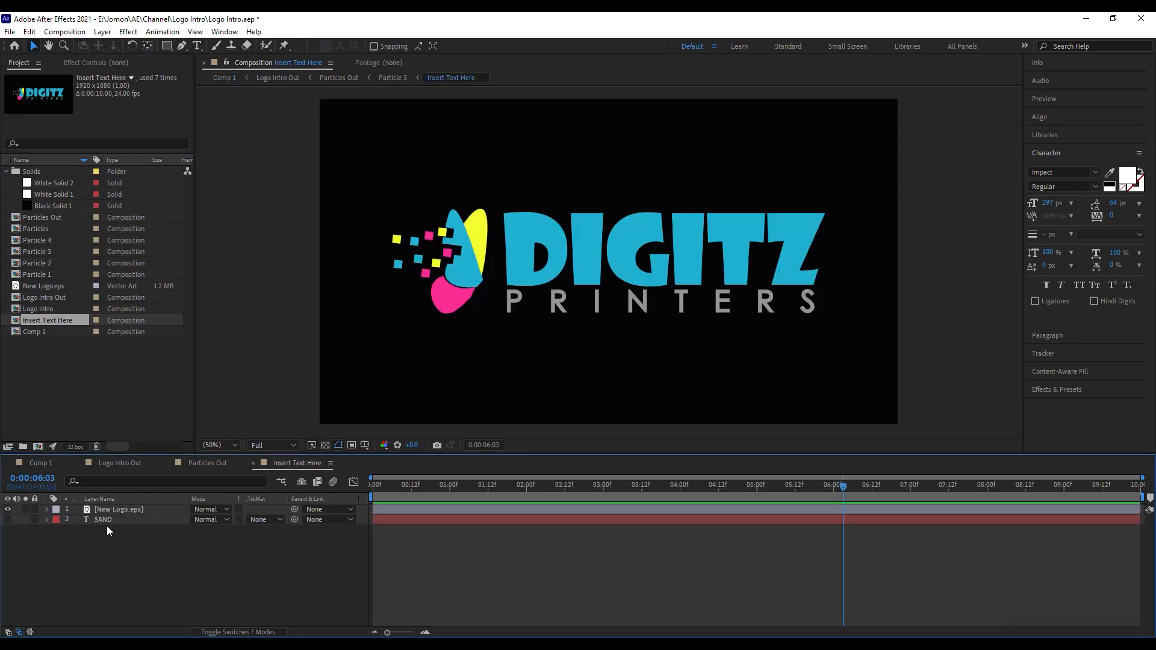
click(110, 519)
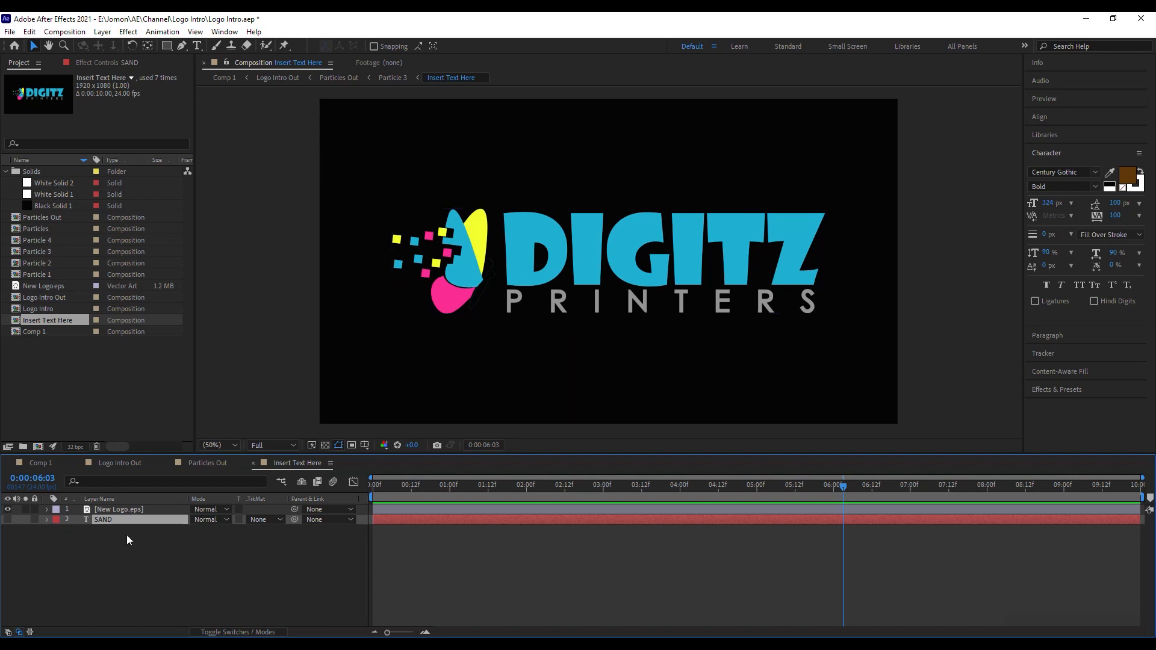
click(127, 534)
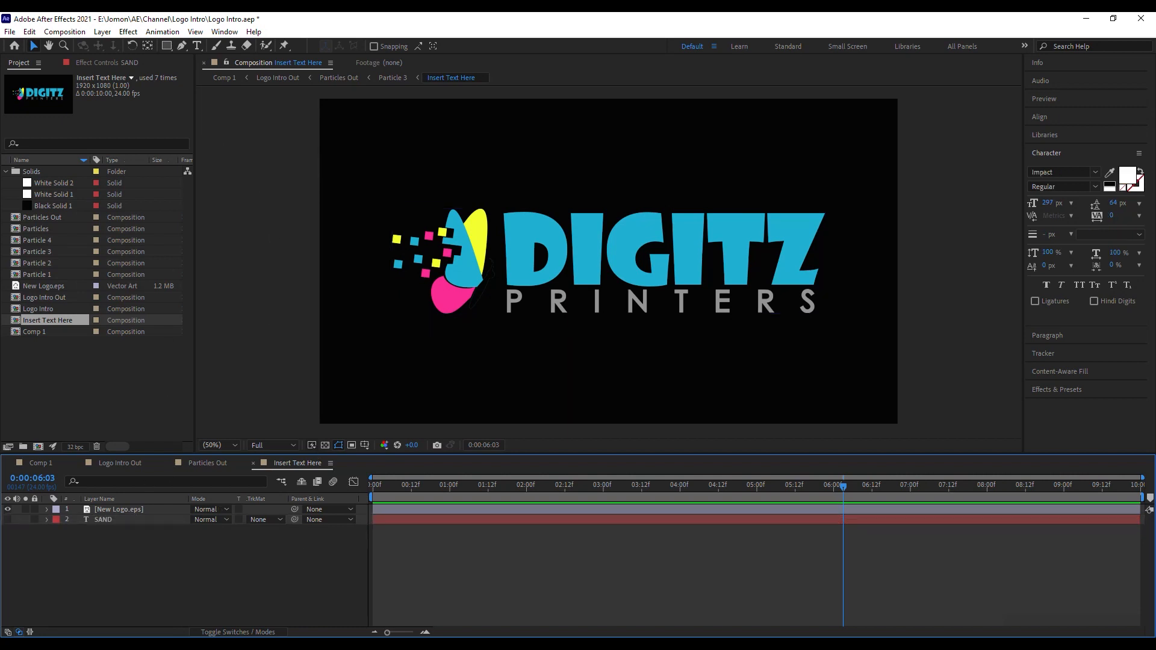
Step: Switch to File Explorer and browse Local Disk (E:) to the Designer Tips folder that holds the logo files
mouse_move(338, 644)
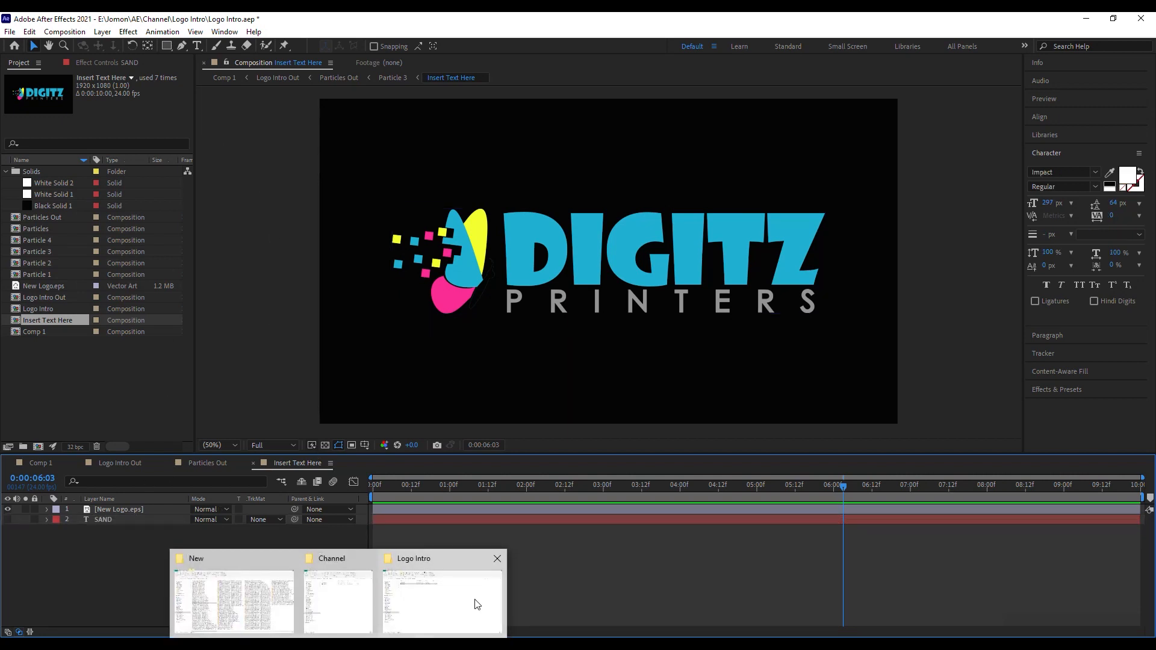
click(426, 609)
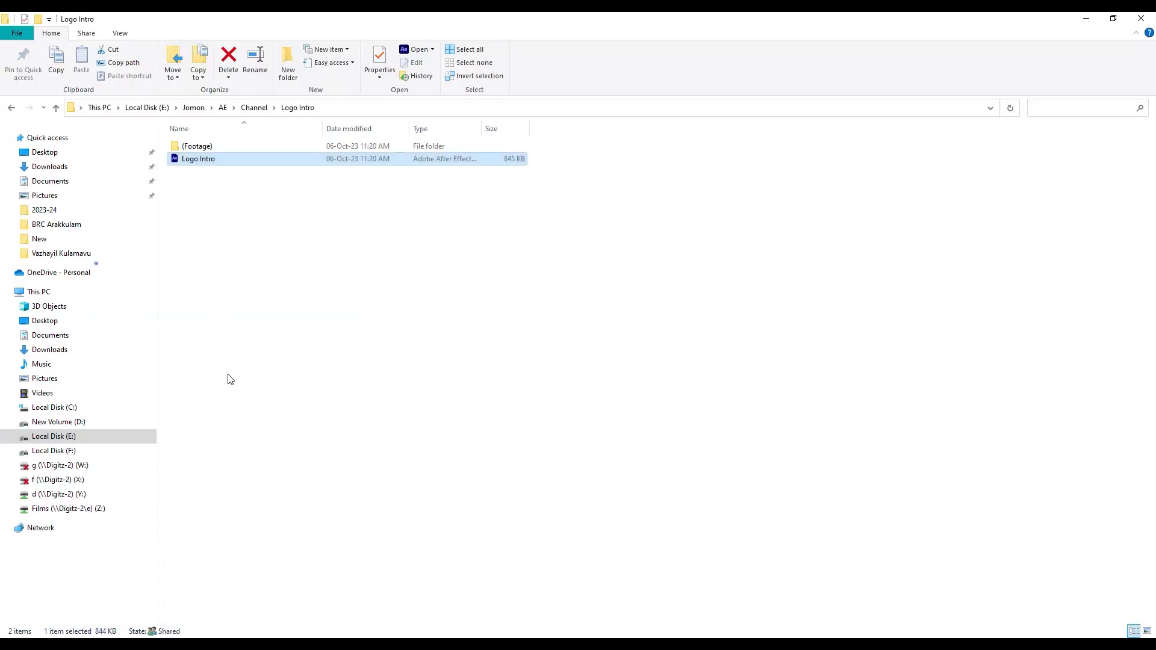
mouse_move(338, 644)
click(346, 596)
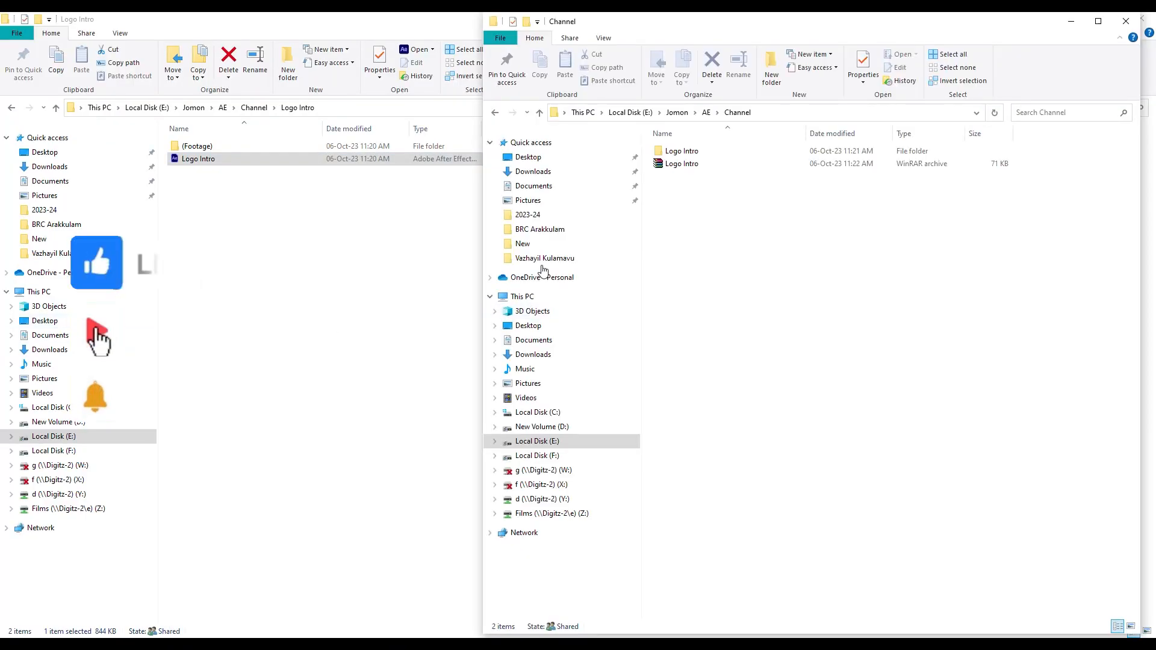
click(559, 443)
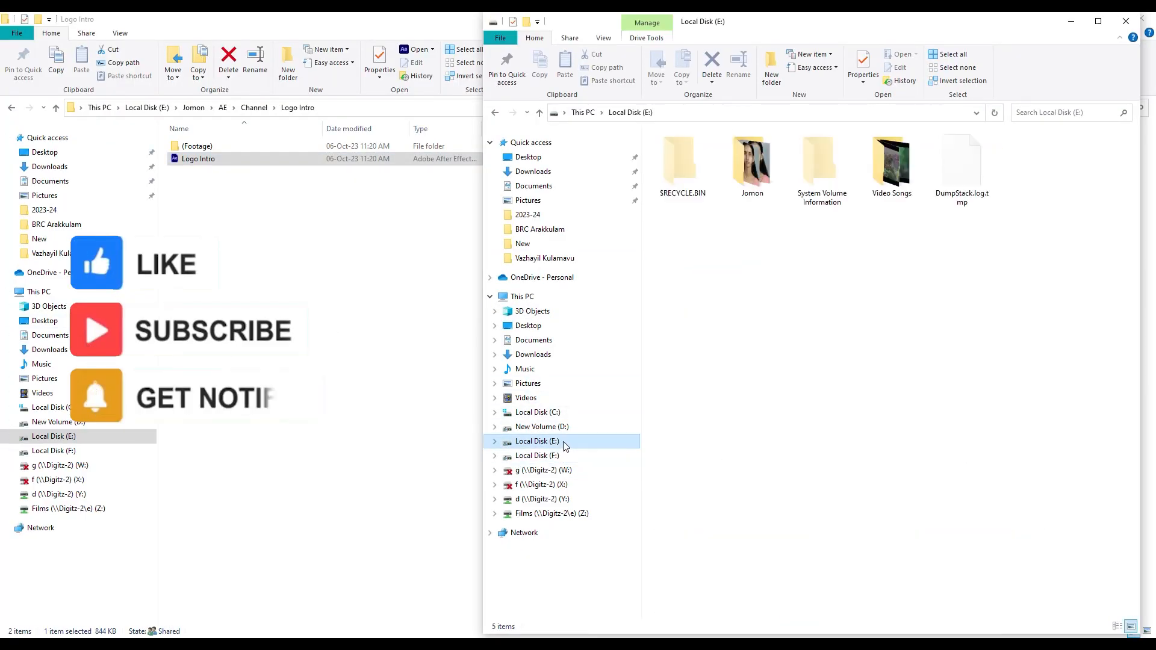
double_click(747, 181)
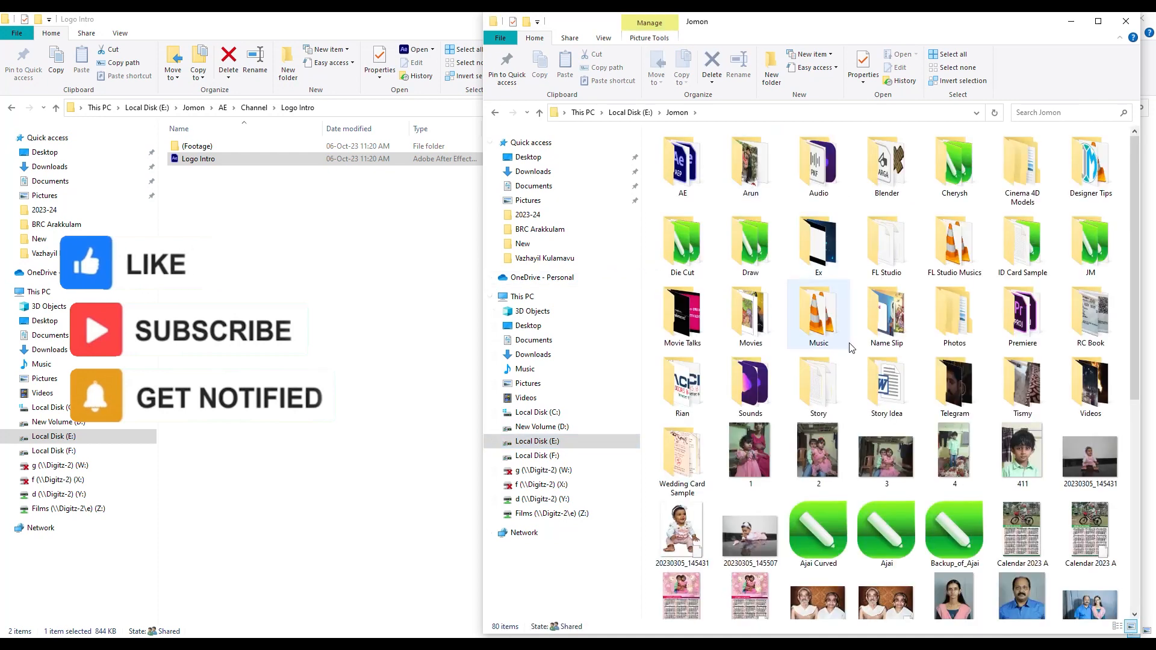
double_click(1090, 170)
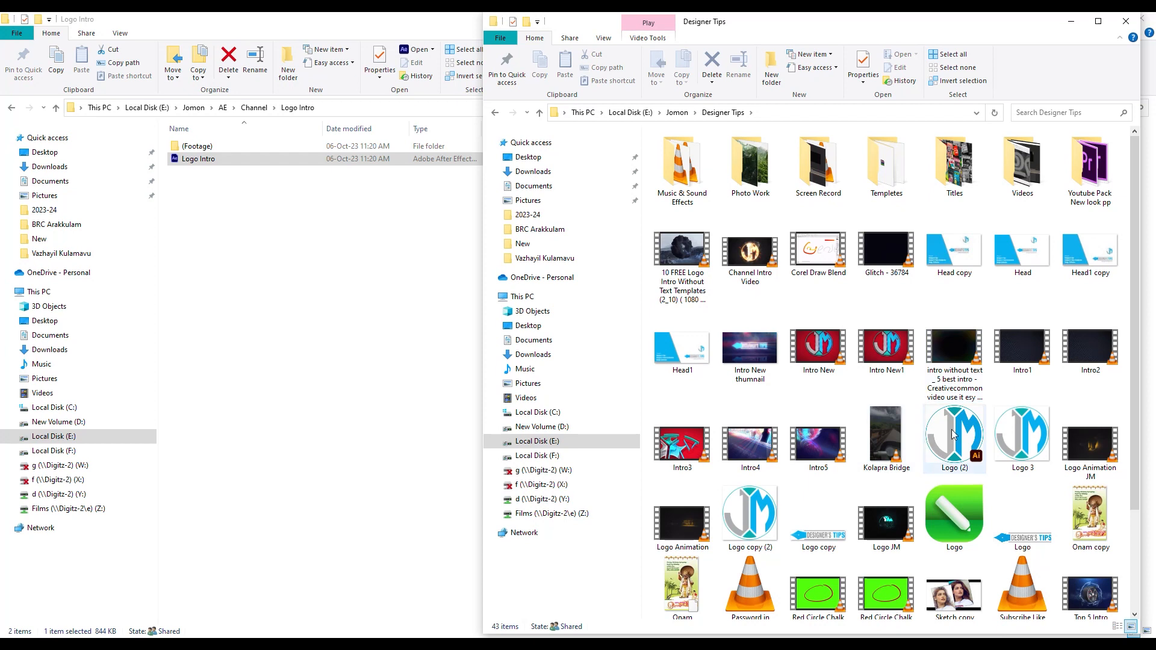
Step: Import the Logo (2) file into the Insert Text Here composition and delete the New Logo.eps and SAND layers
click(962, 437)
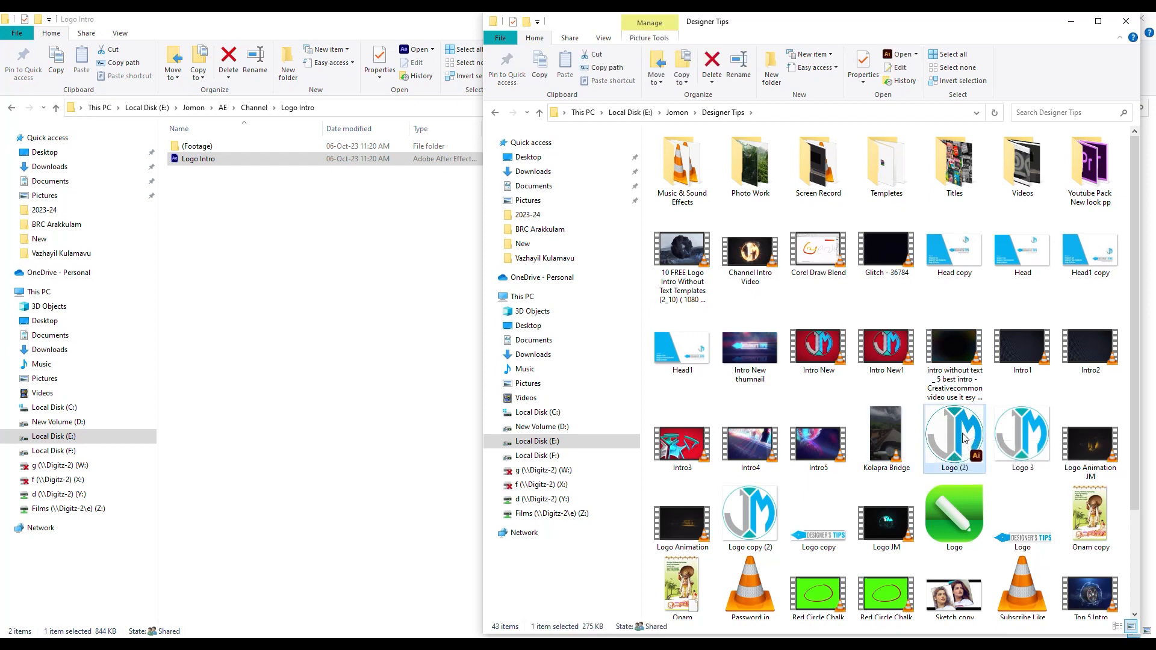
drag(962, 432, 126, 521)
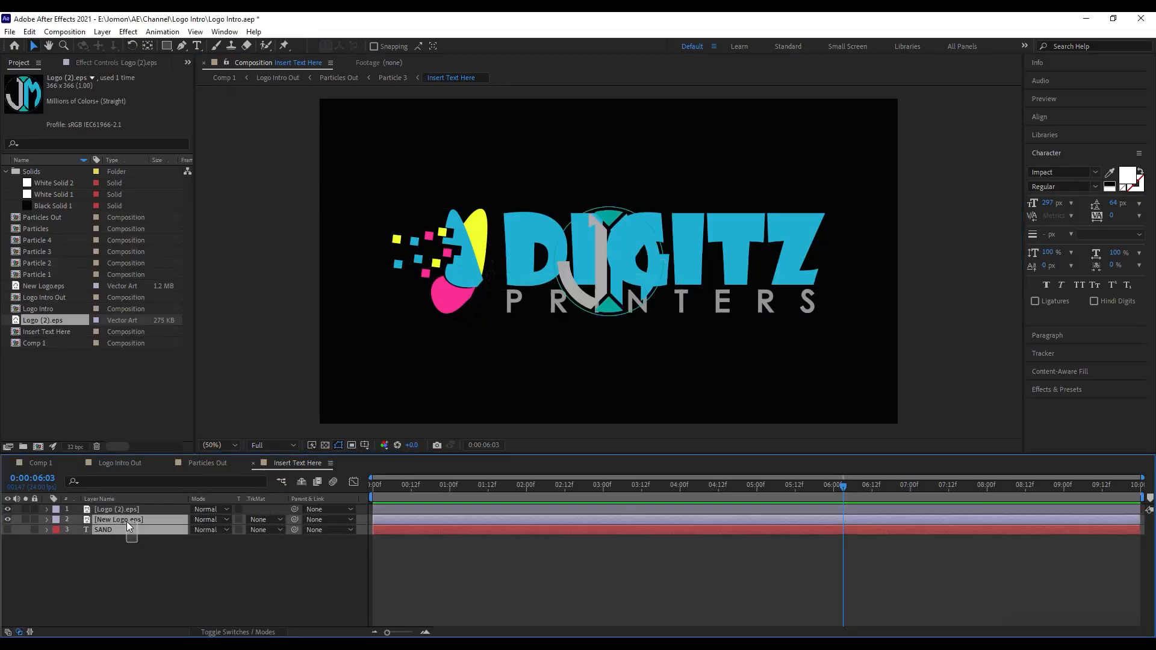
key(Delete)
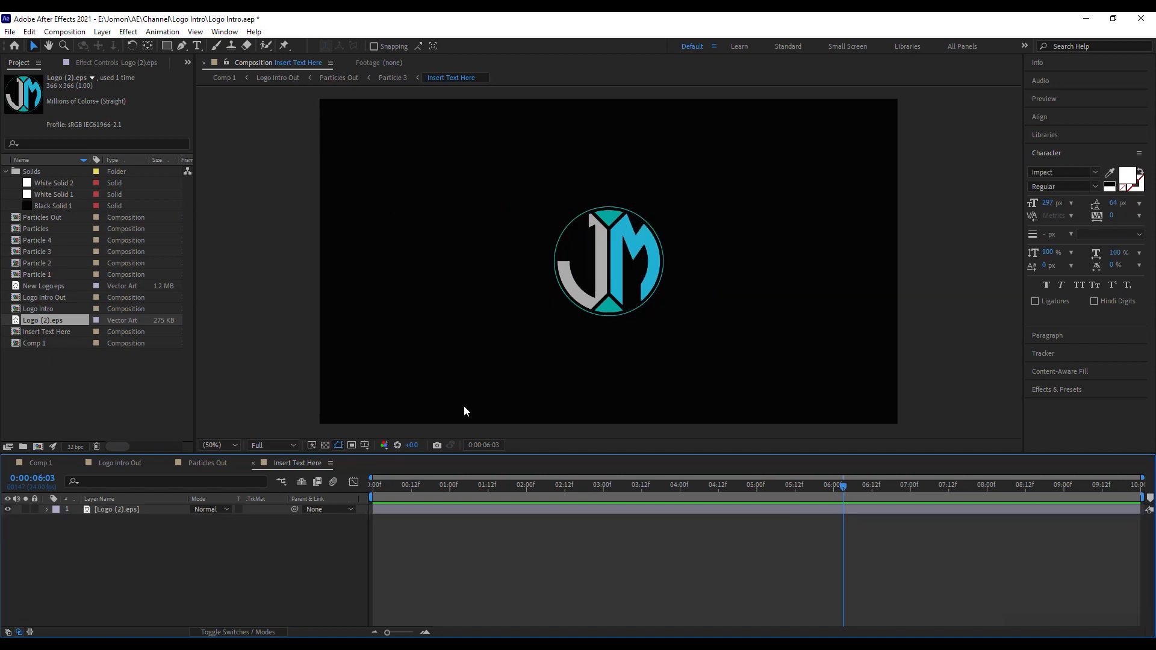
Step: Scale the Logo (2).eps layer up to 216%
click(114, 511)
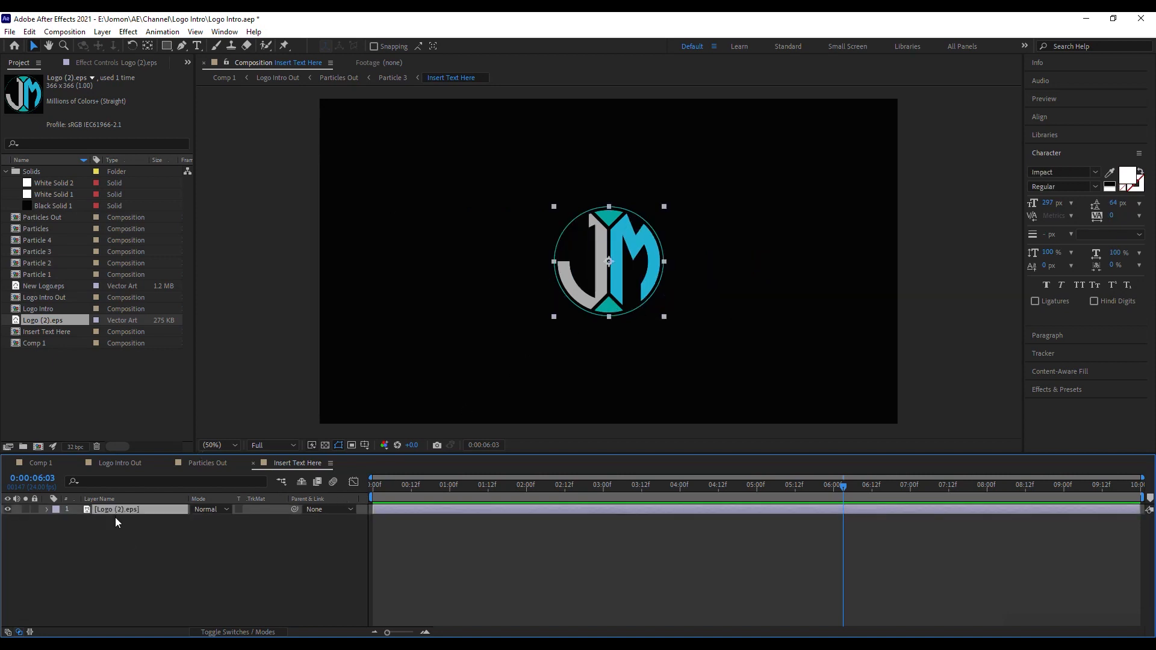
click(47, 510)
click(57, 521)
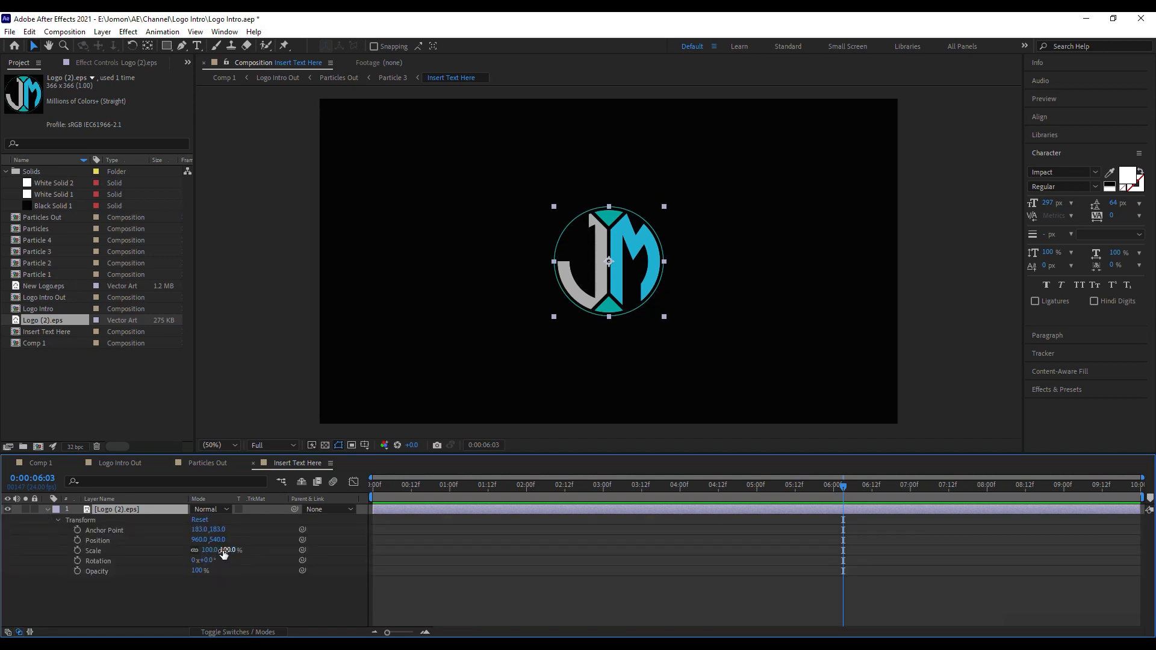
drag(219, 550, 284, 540)
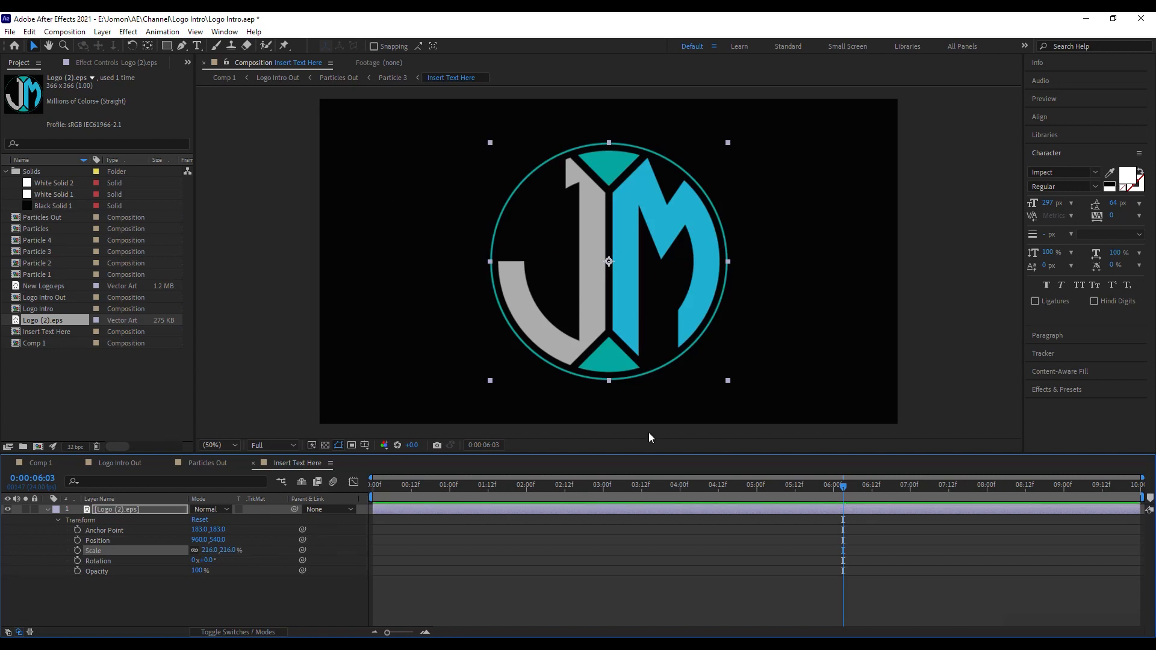
Step: Preview Comp 1 from its beginning and look at the Logo Intro layer's transform properties
click(54, 465)
drag(950, 500, 373, 502)
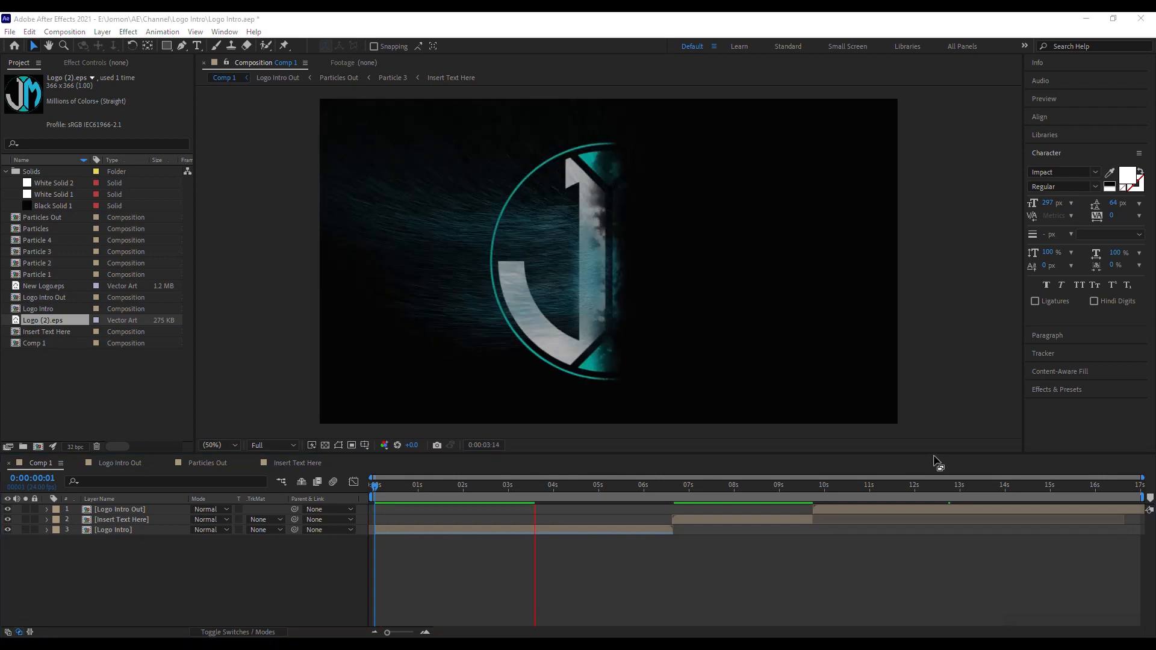
click(46, 531)
click(57, 541)
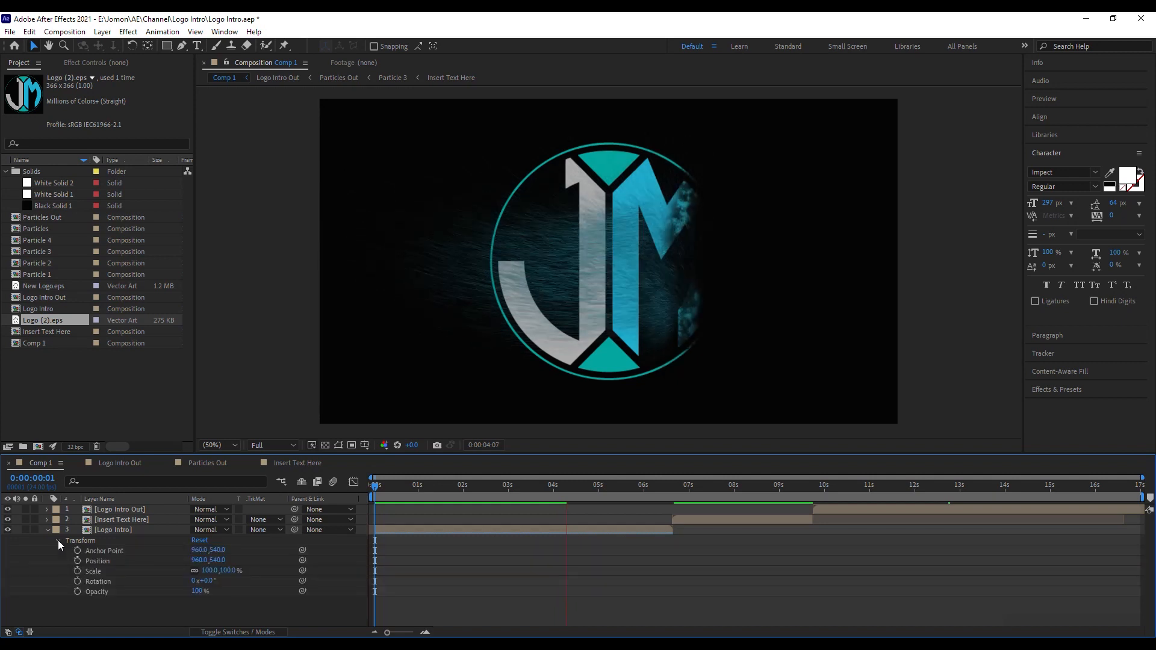
click(57, 540)
click(48, 530)
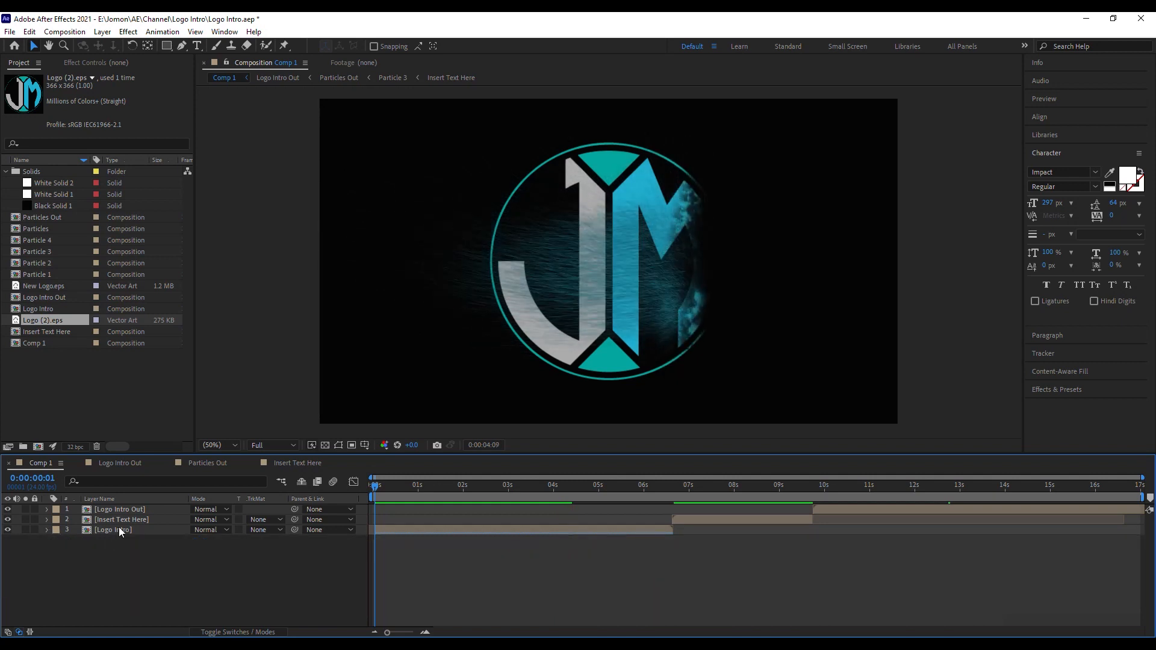
Step: Open the nested Logo Intro composition and scrub to 0:00:02:11 to view the logo reveal
double_click(119, 529)
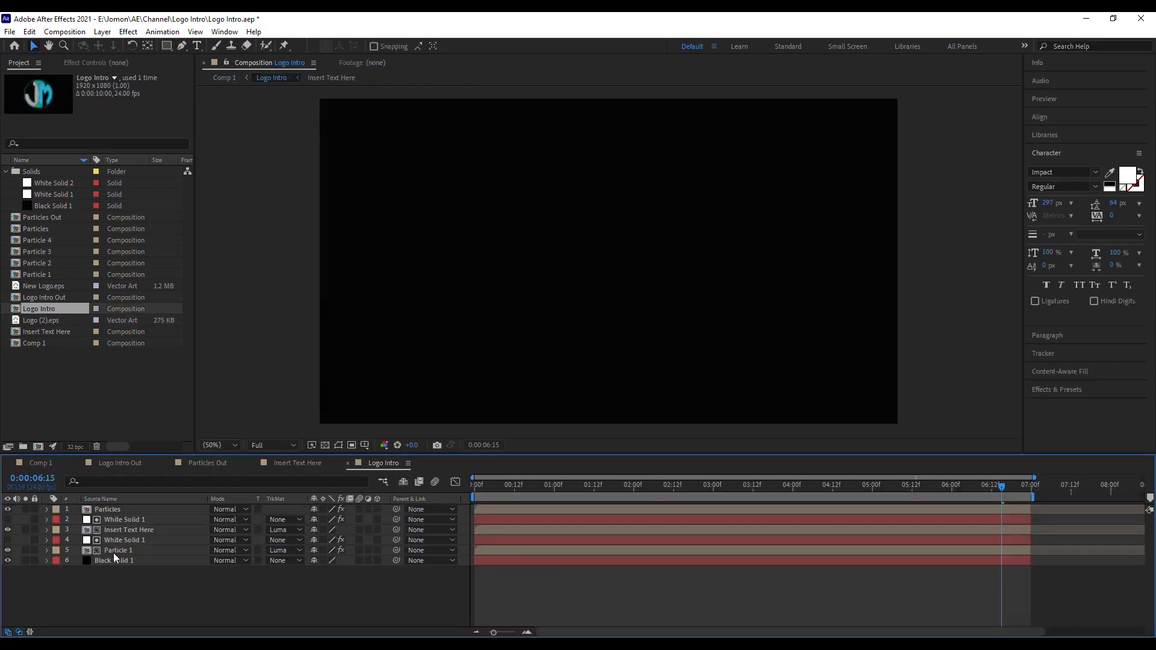
click(129, 541)
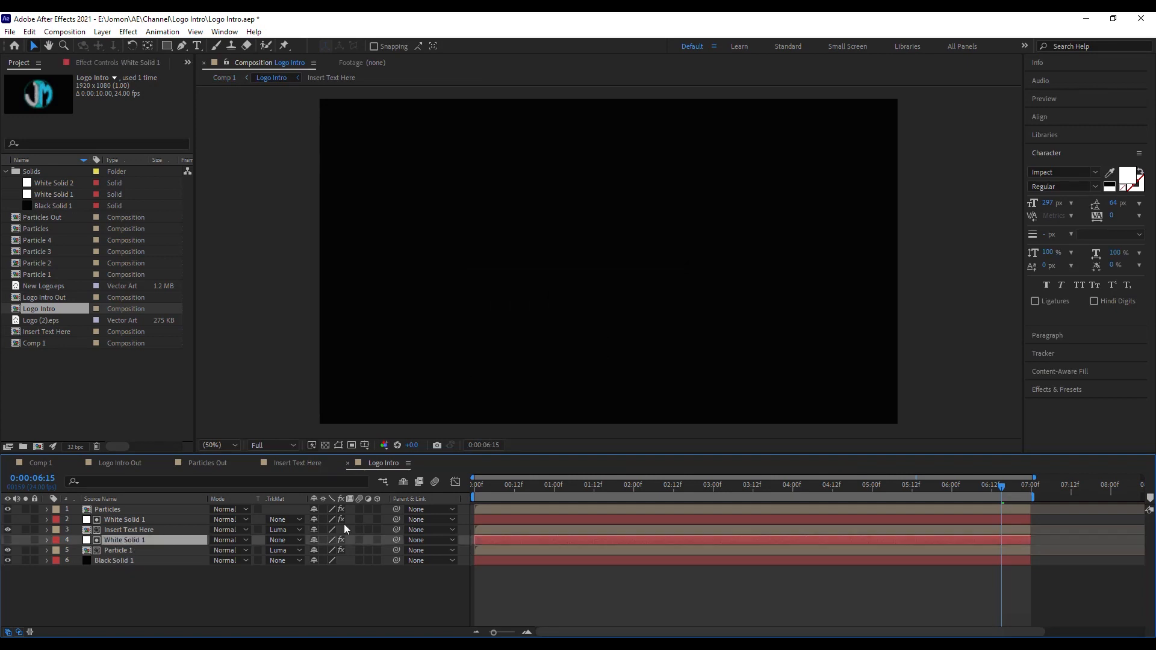
click(580, 486)
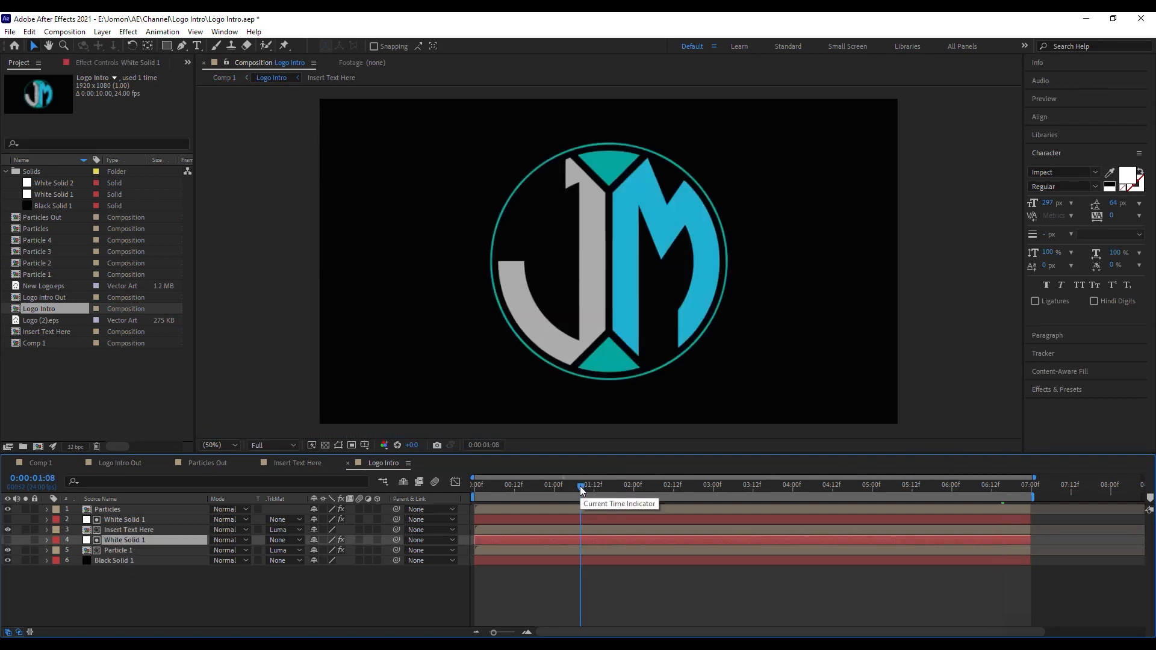
drag(580, 486, 659, 485)
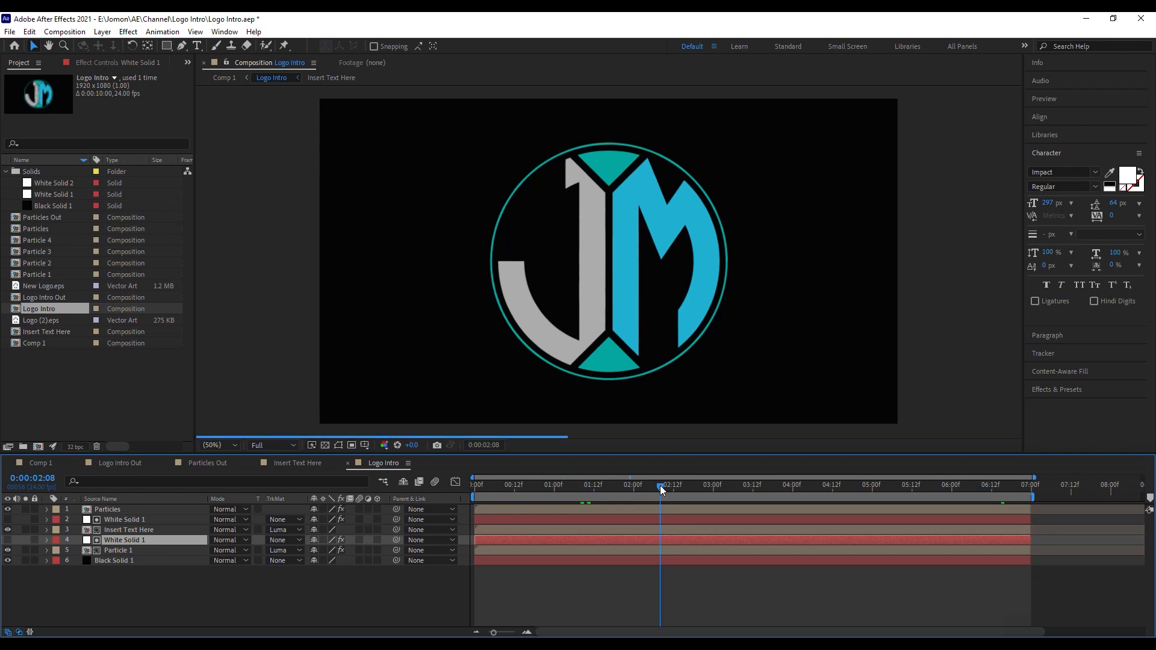
mouse_move(660, 485)
mouse_down()
mouse_move(682, 483)
mouse_move(668, 483)
mouse_up()
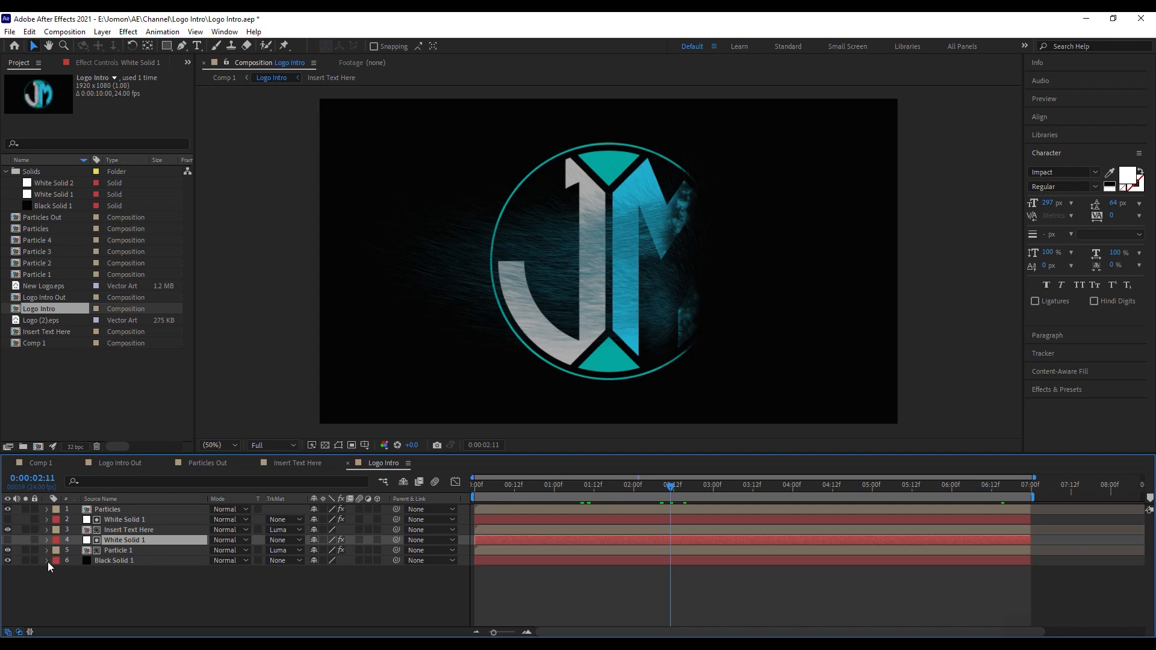
Step: Review the effects applied to the White Solid 1 layer directly above Particle 1
click(47, 540)
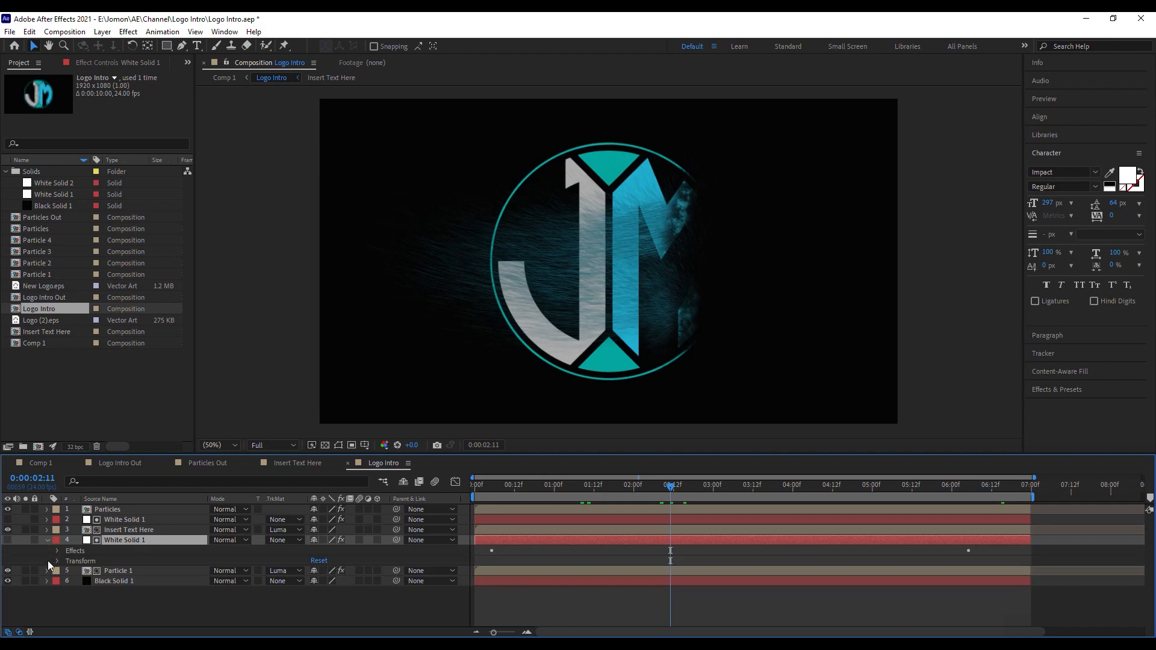
click(58, 551)
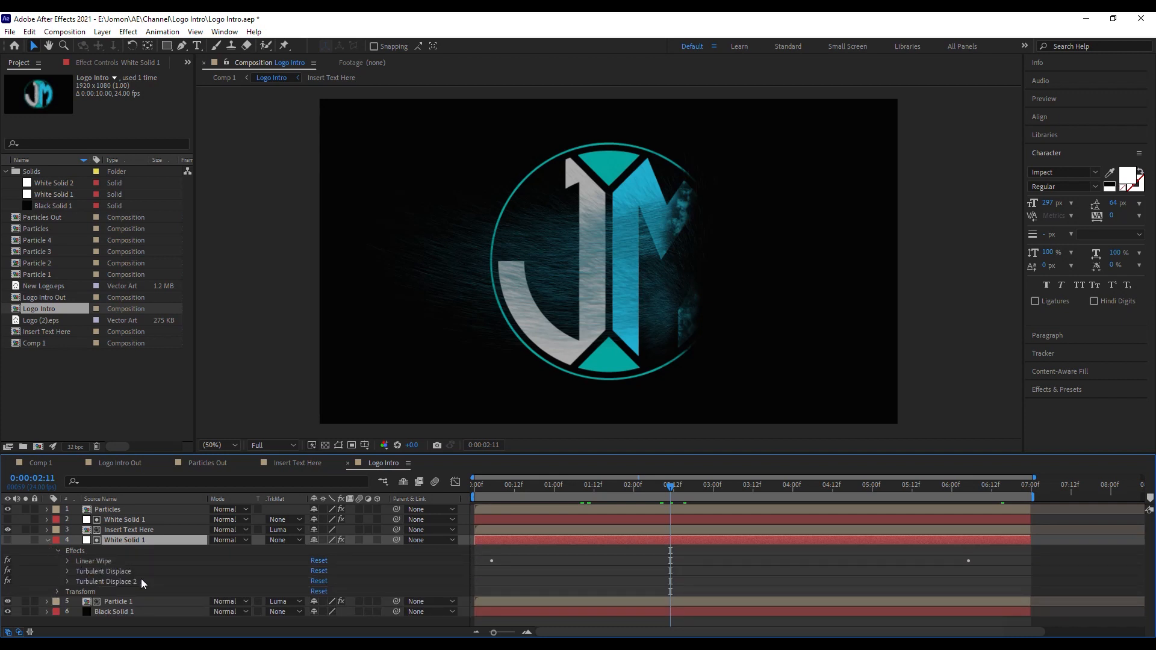
click(58, 551)
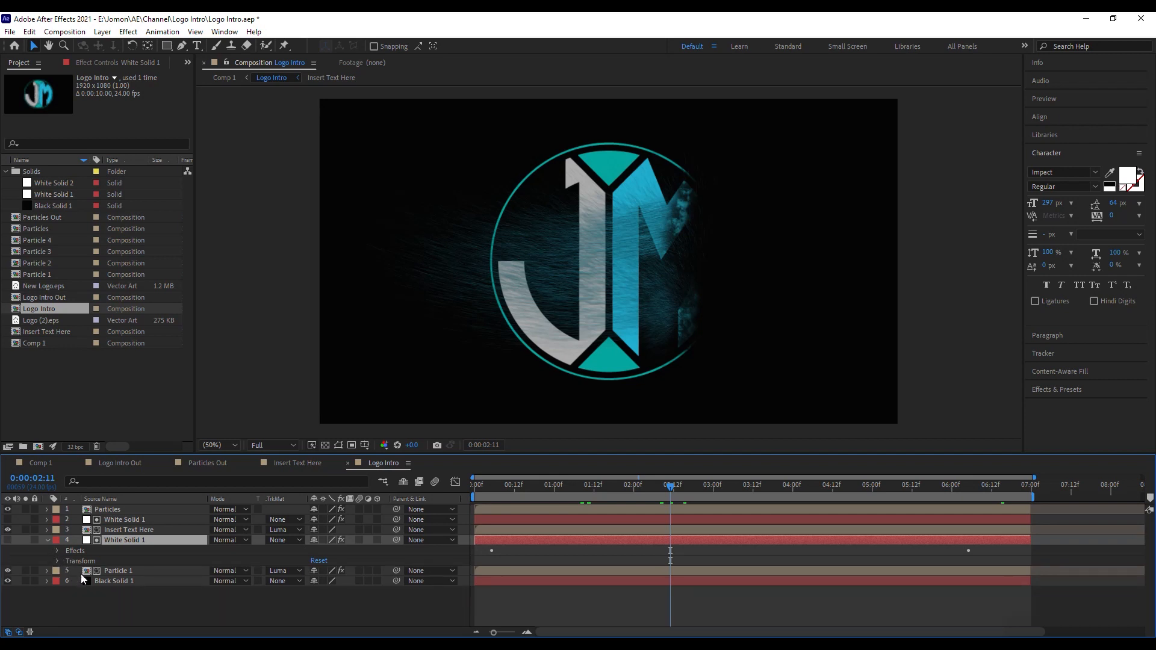
Step: Show the Particle 1 layer's Curves effect controls and select the middle point of the RGB curve
click(115, 572)
click(47, 572)
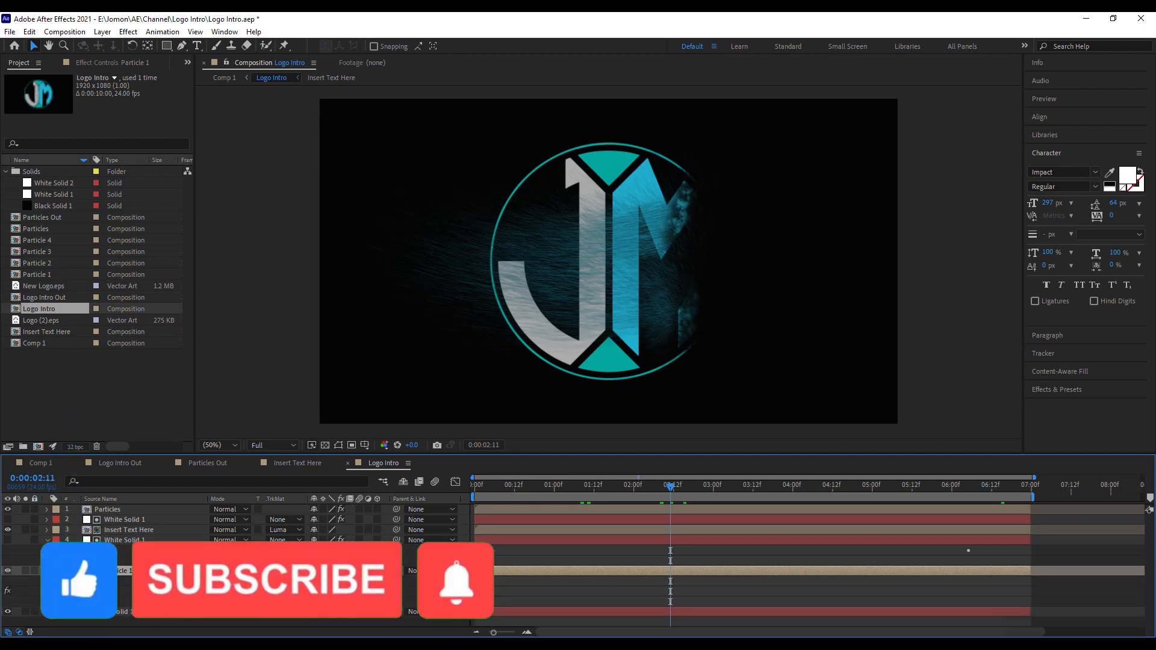
scroll(236, 587, down, 1)
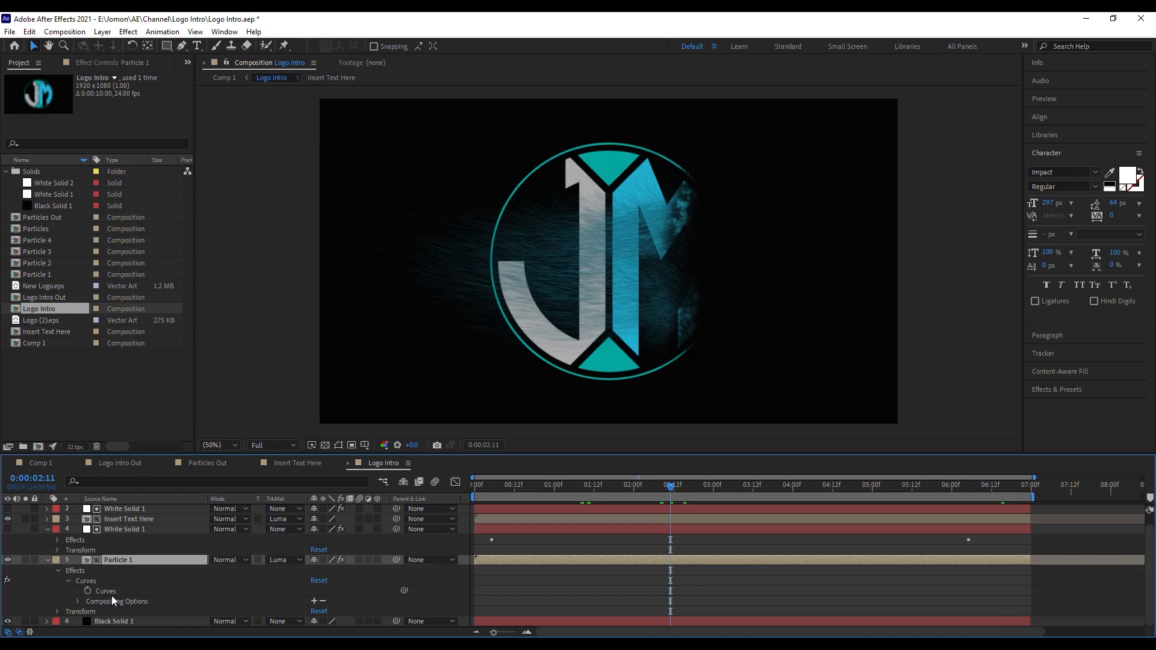
click(83, 571)
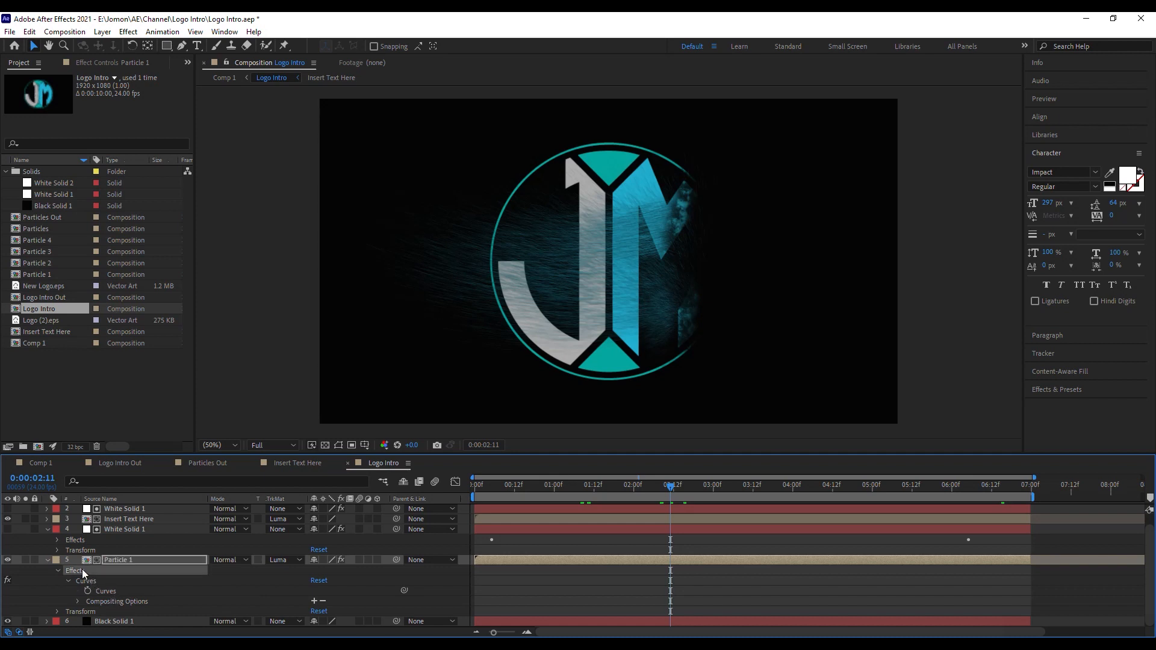
click(114, 62)
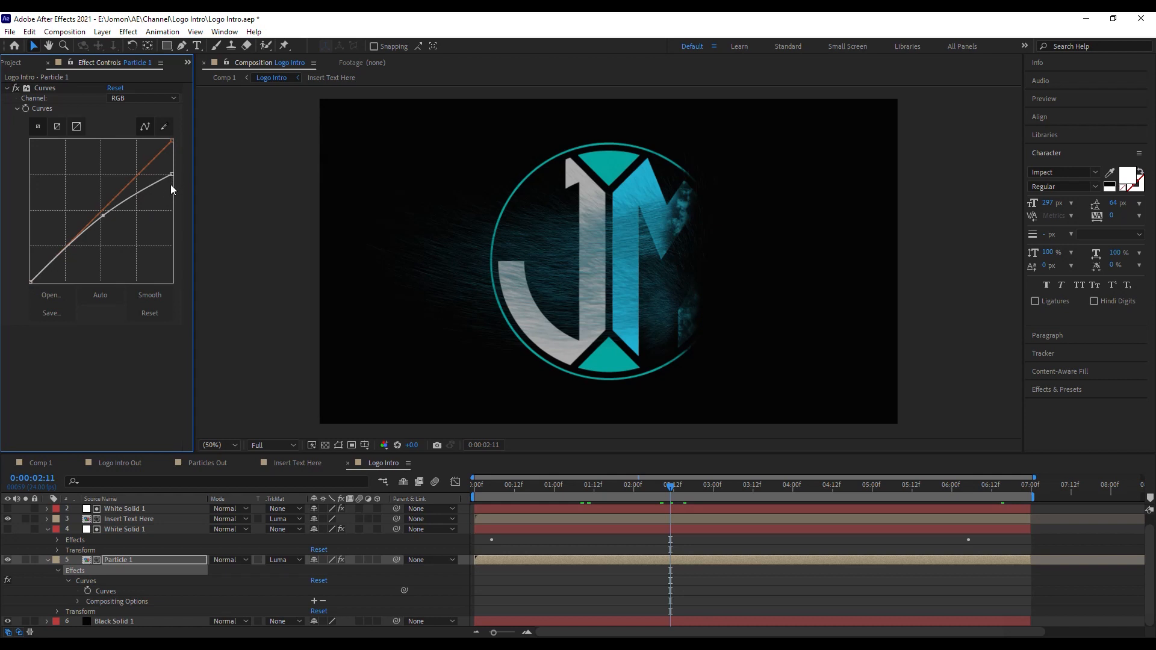
click(103, 215)
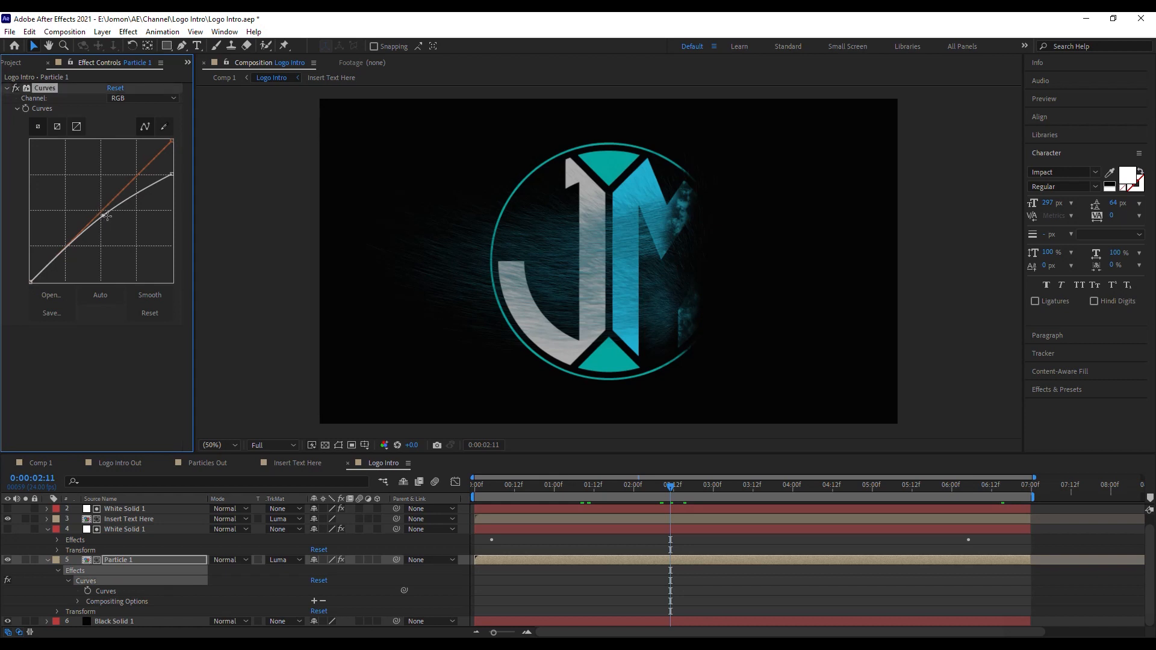
Step: Reshape the Particle 1 layer's RGB curve into a low arch by lowering the highlights and moving the midpoint into the shadows
click(167, 143)
drag(164, 141, 127, 150)
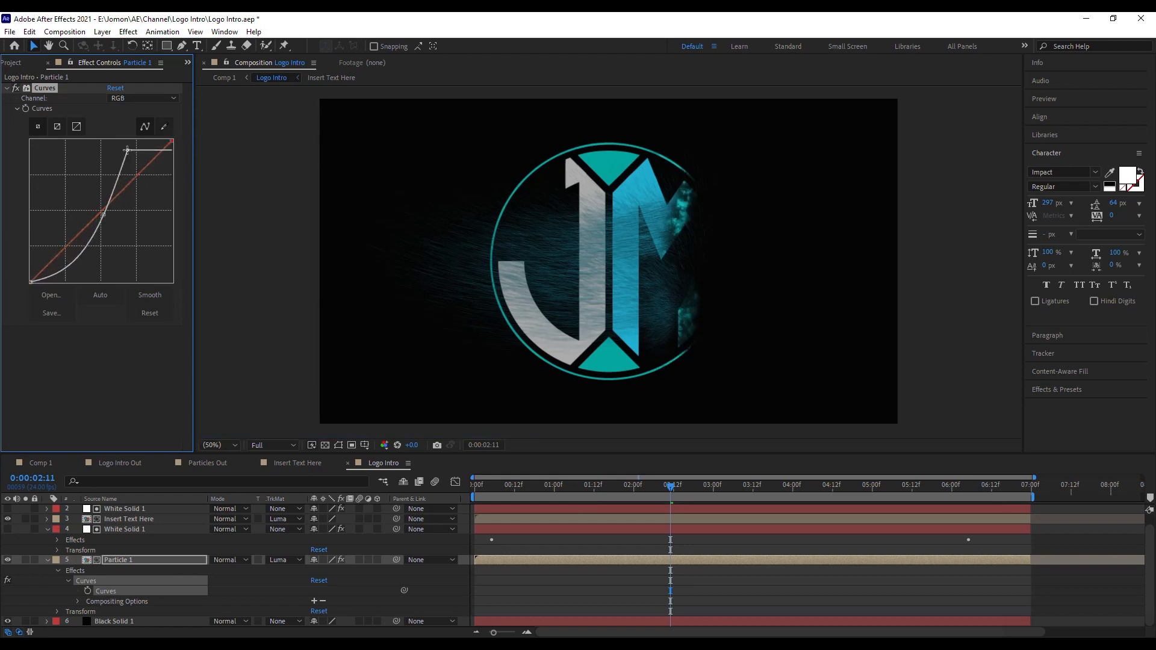
drag(127, 150, 153, 218)
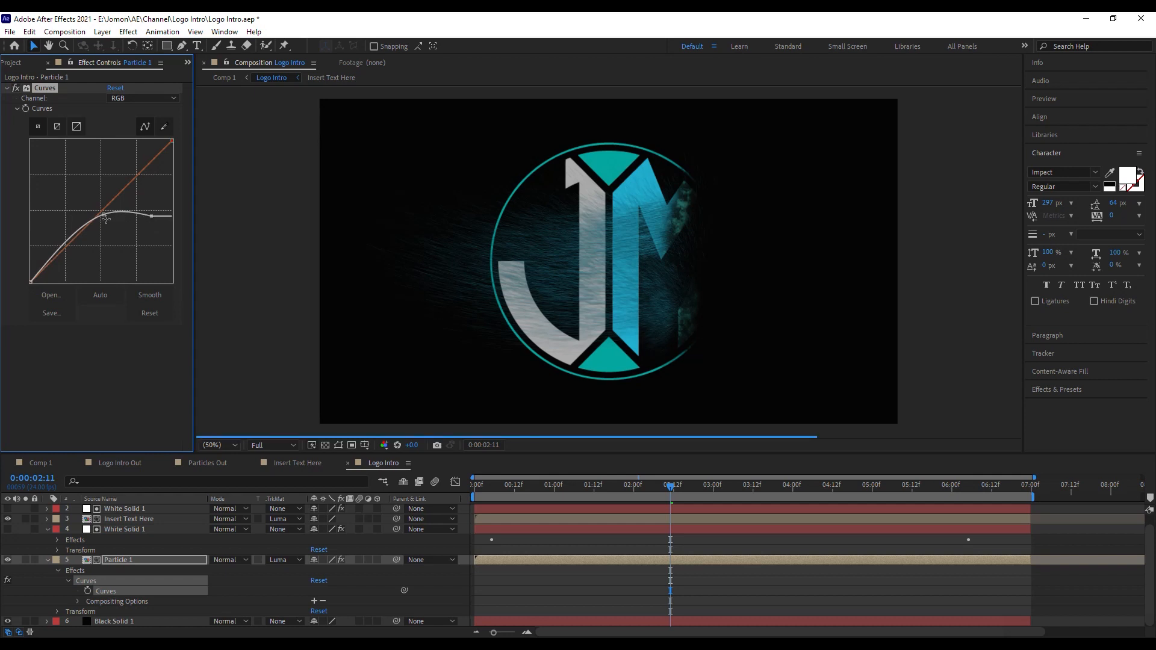
drag(105, 217, 103, 214)
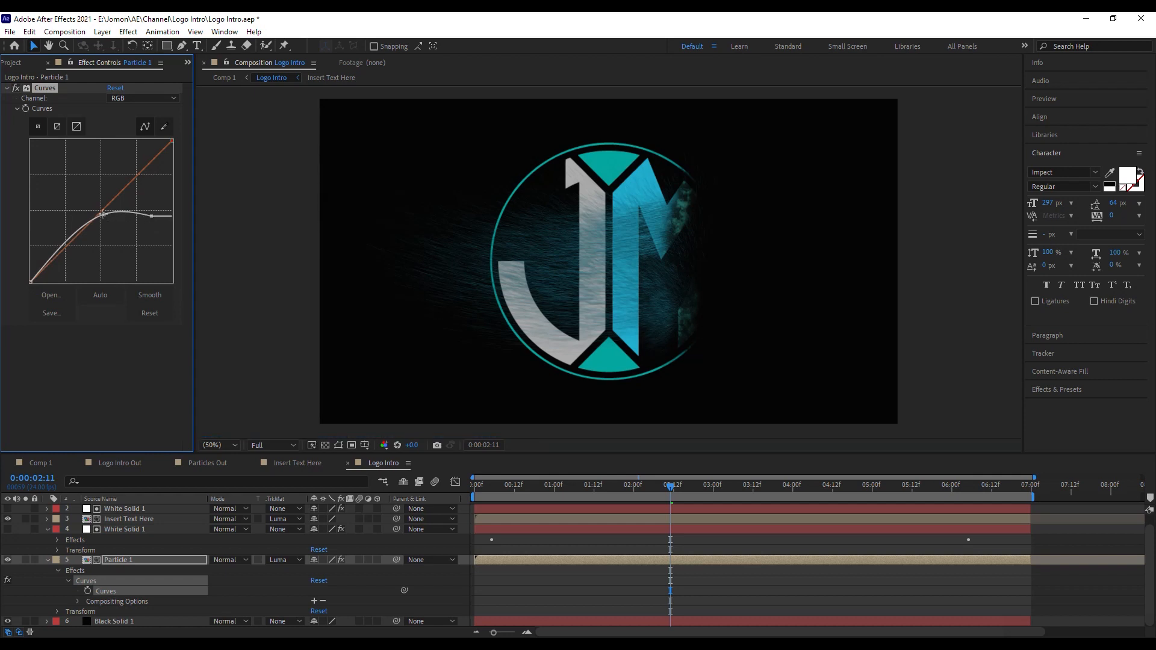
drag(103, 214, 105, 233)
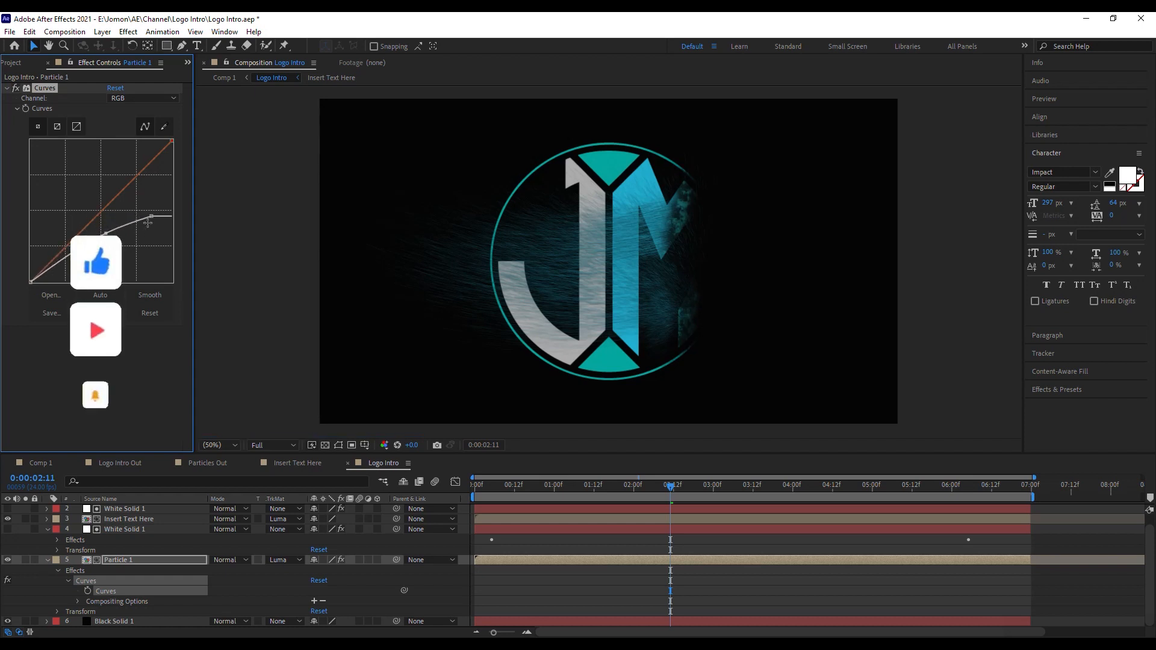
drag(152, 215, 151, 259)
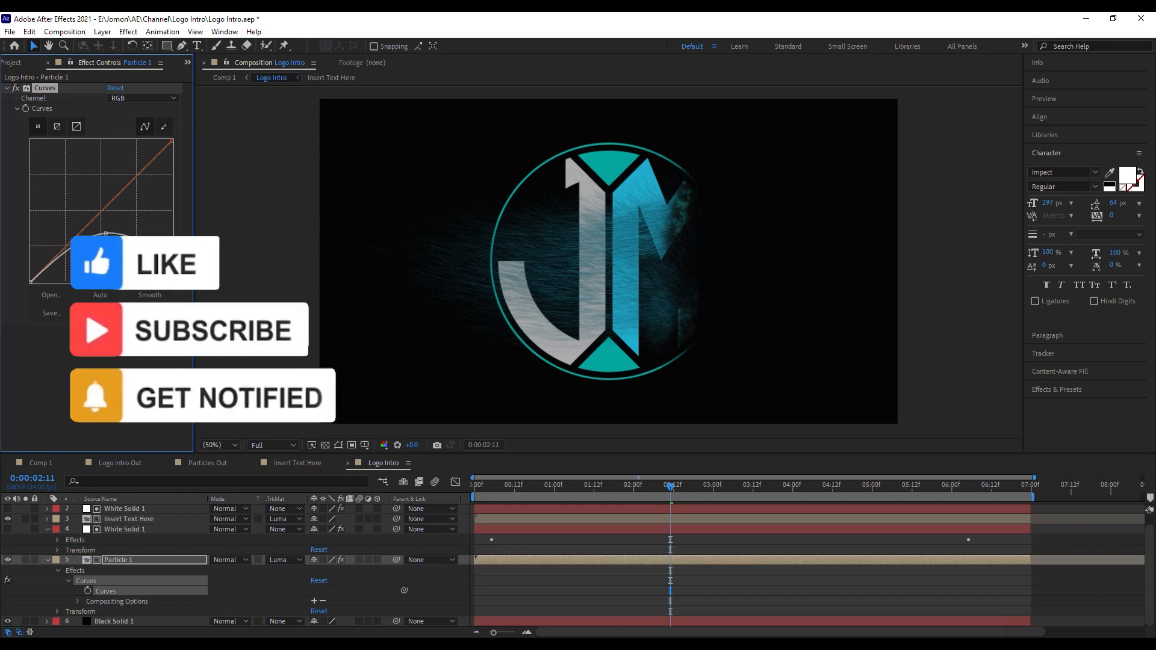
drag(106, 233, 106, 254)
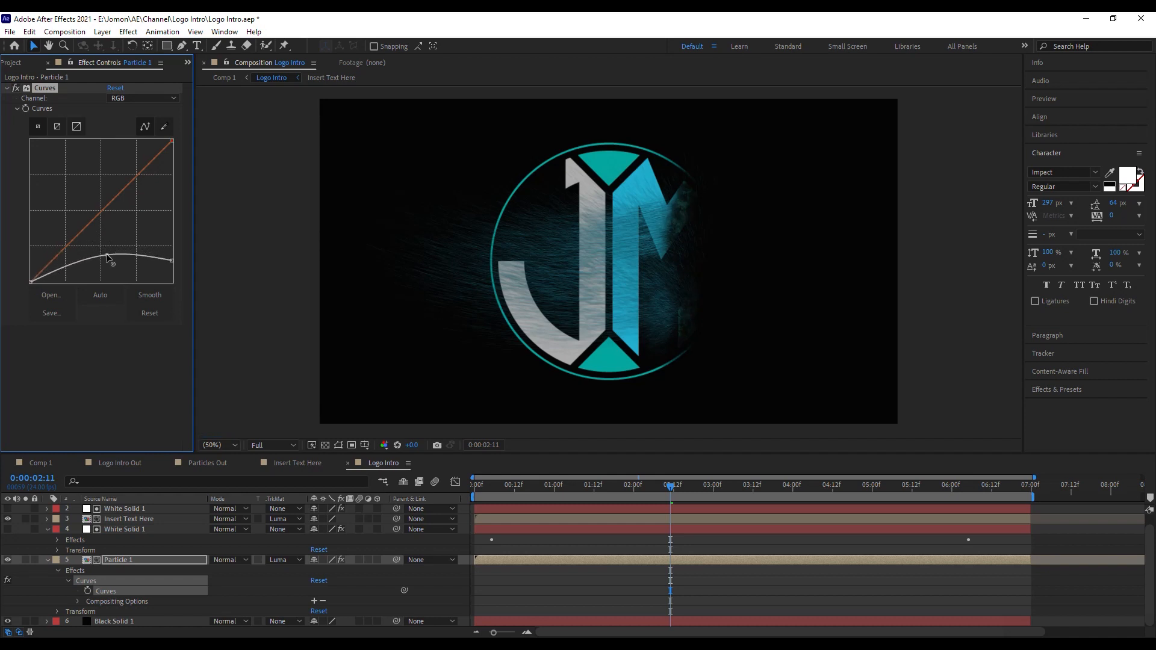
drag(106, 254, 77, 254)
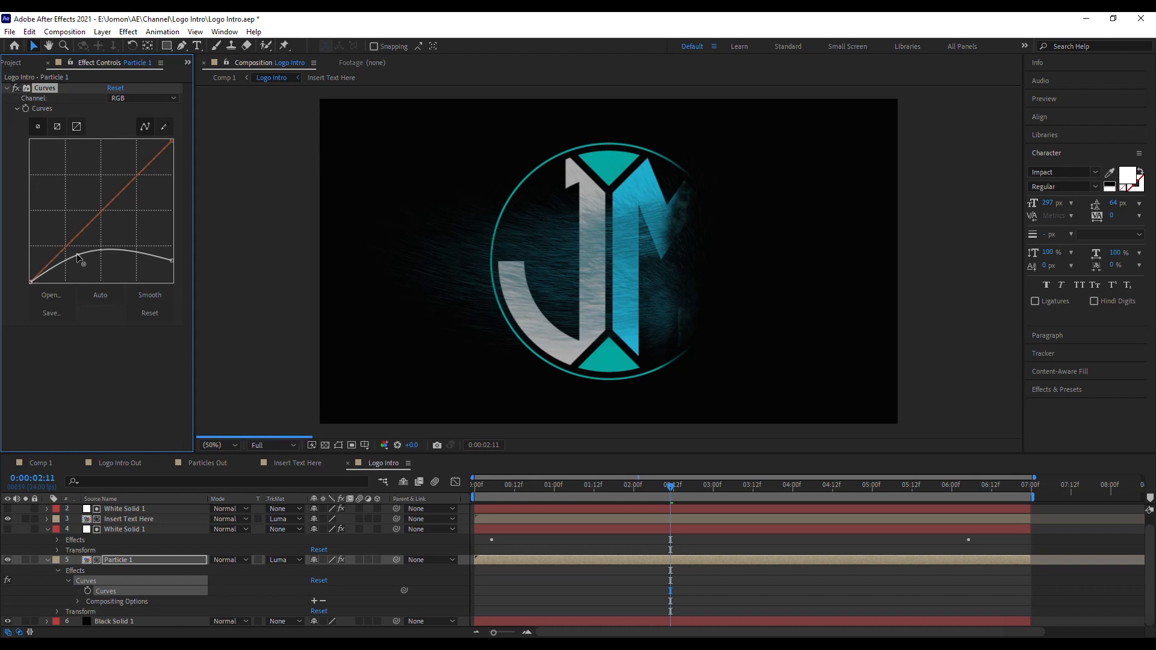
drag(77, 254, 62, 257)
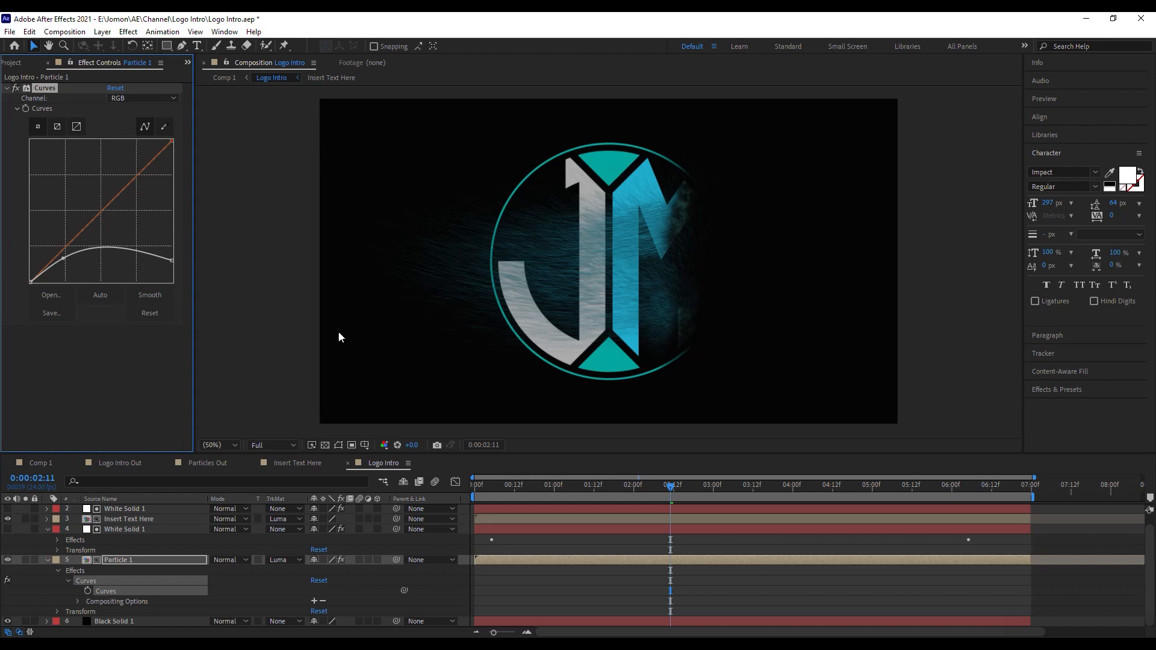
Step: Collapse the Particle 1 and White Solid 1 layer properties, return to the composition's first frame and save the project
click(47, 561)
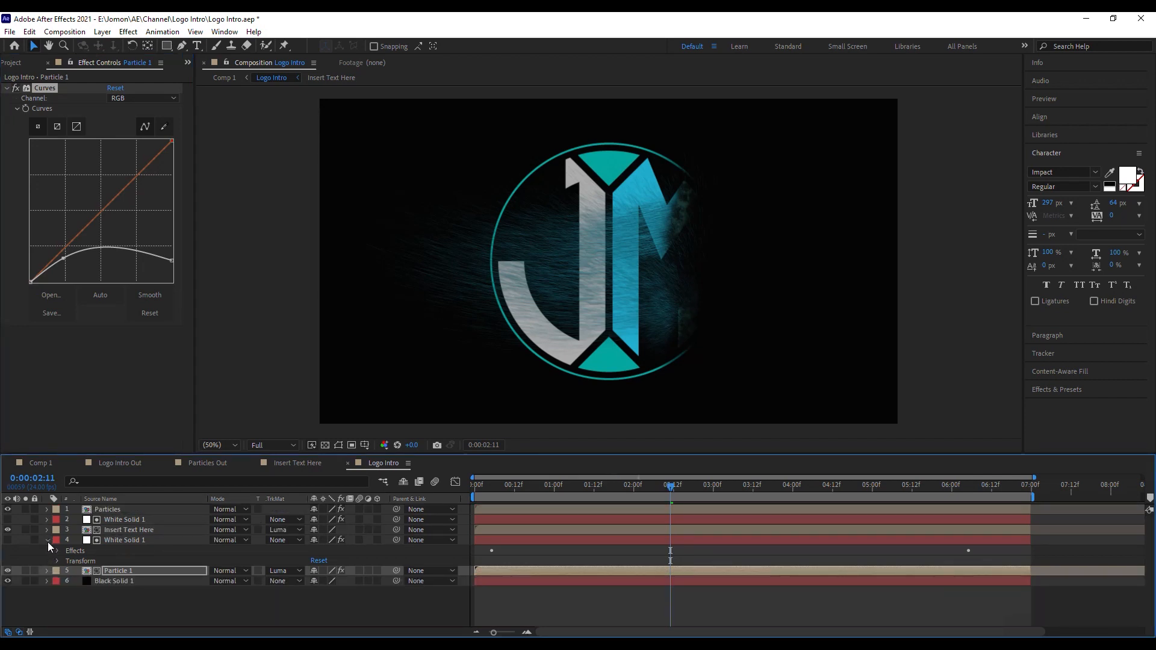
click(48, 541)
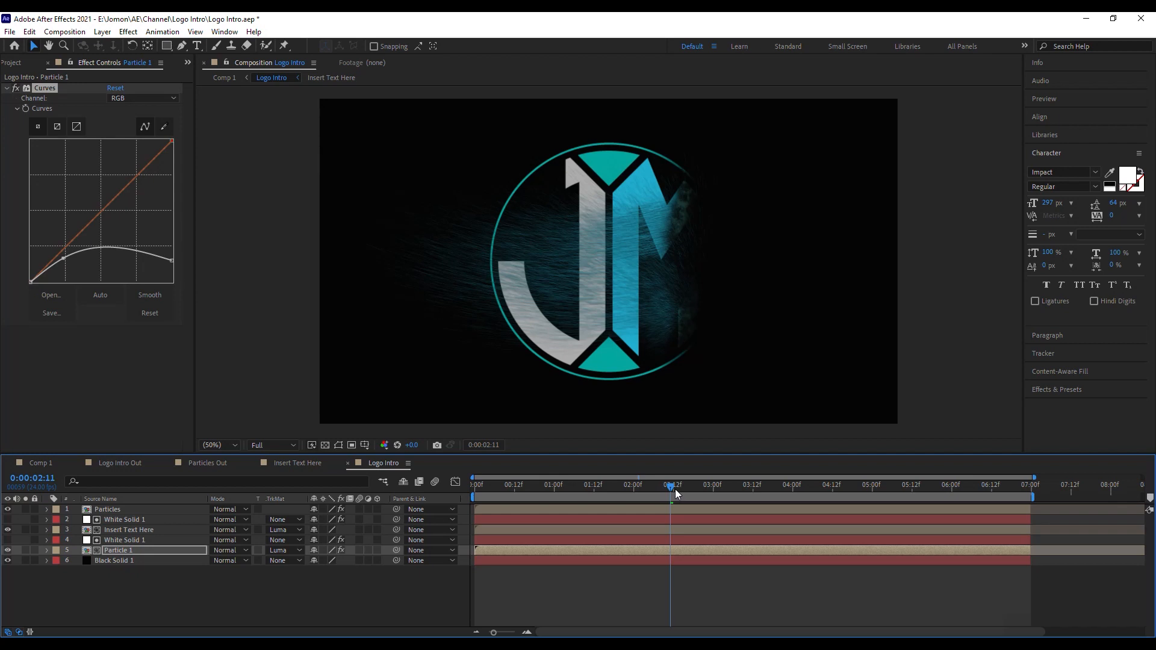
click(476, 488)
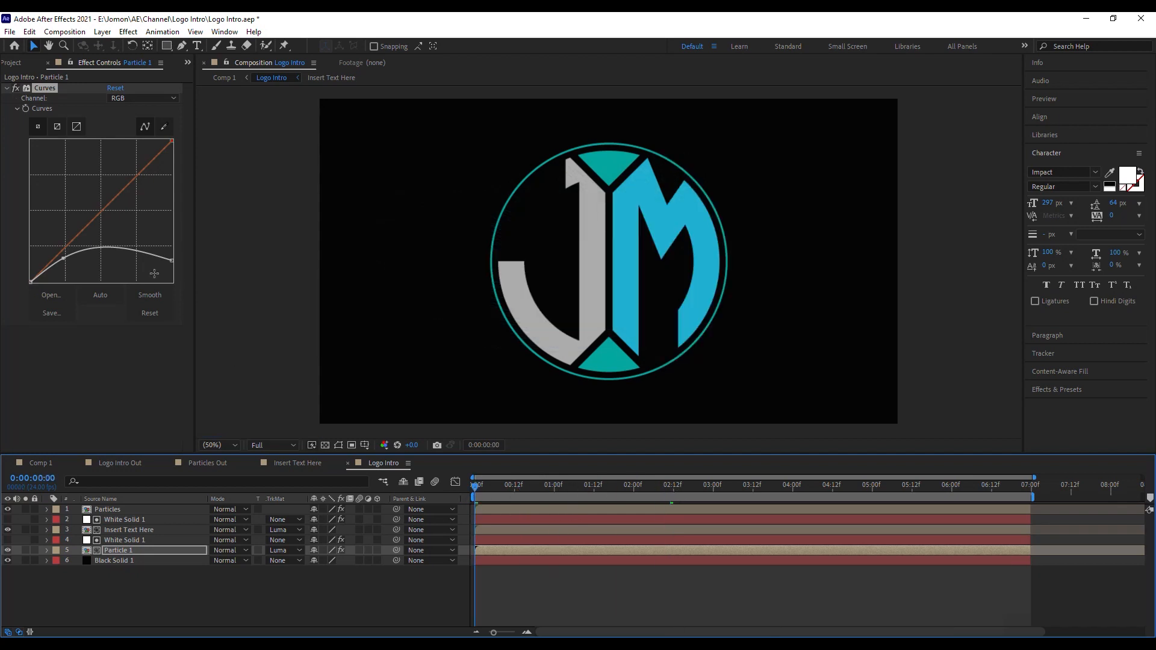
key(ctrl+s)
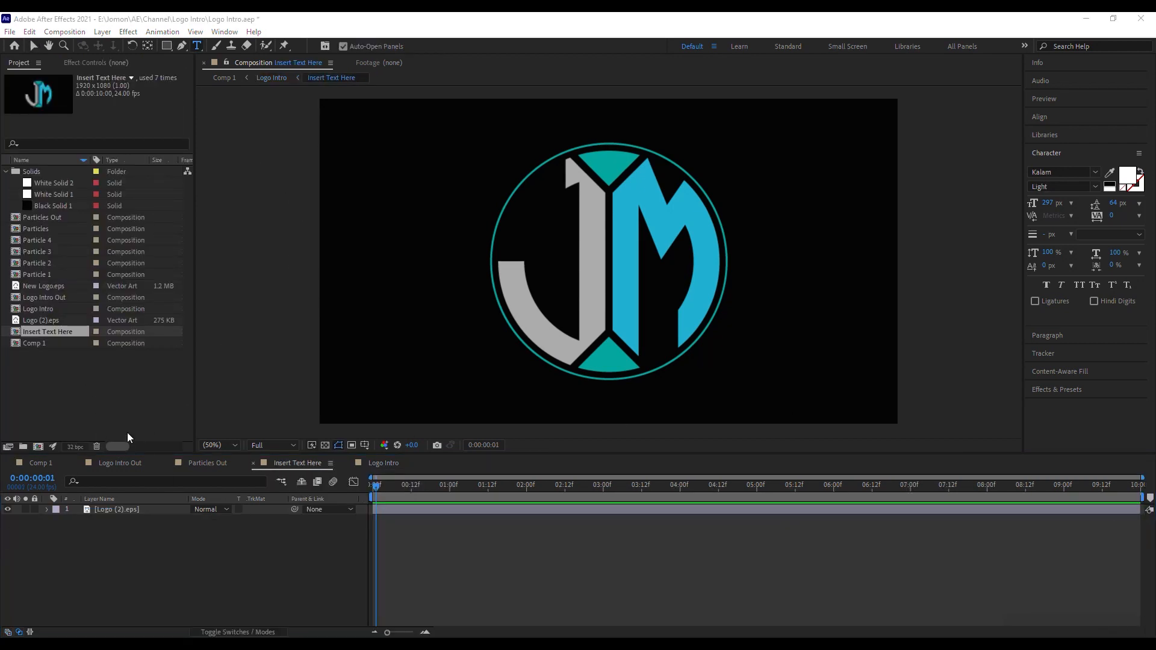
Step: Add a text layer reading "Welcome" over the logo in the Insert Text Here composition
click(421, 238)
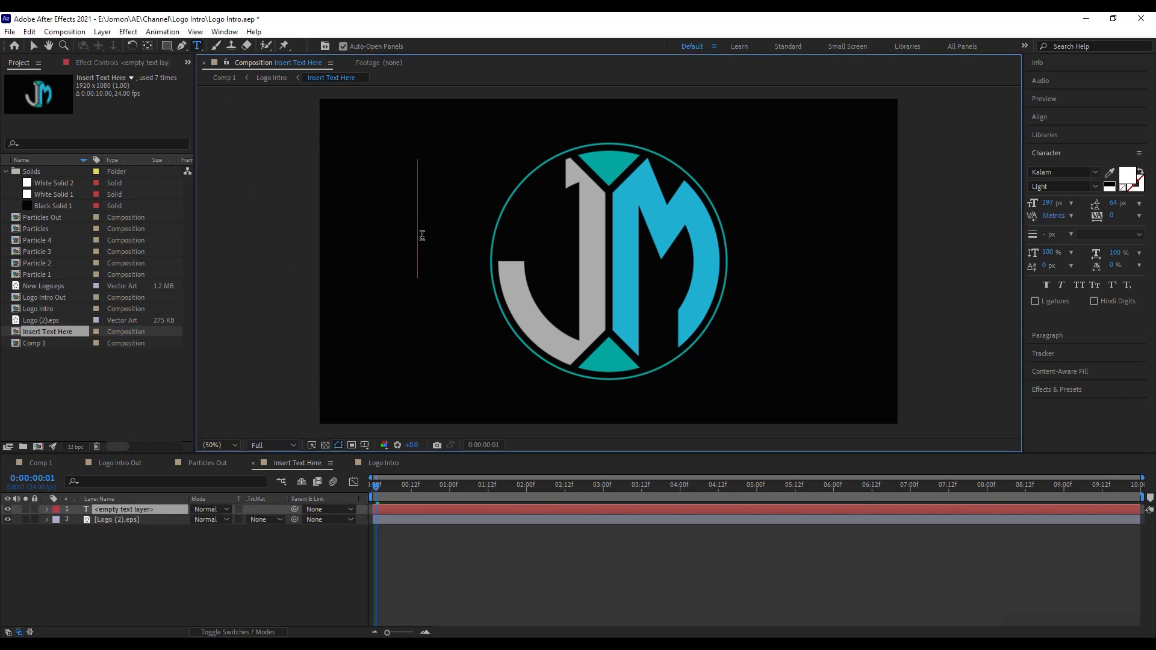
text(W)
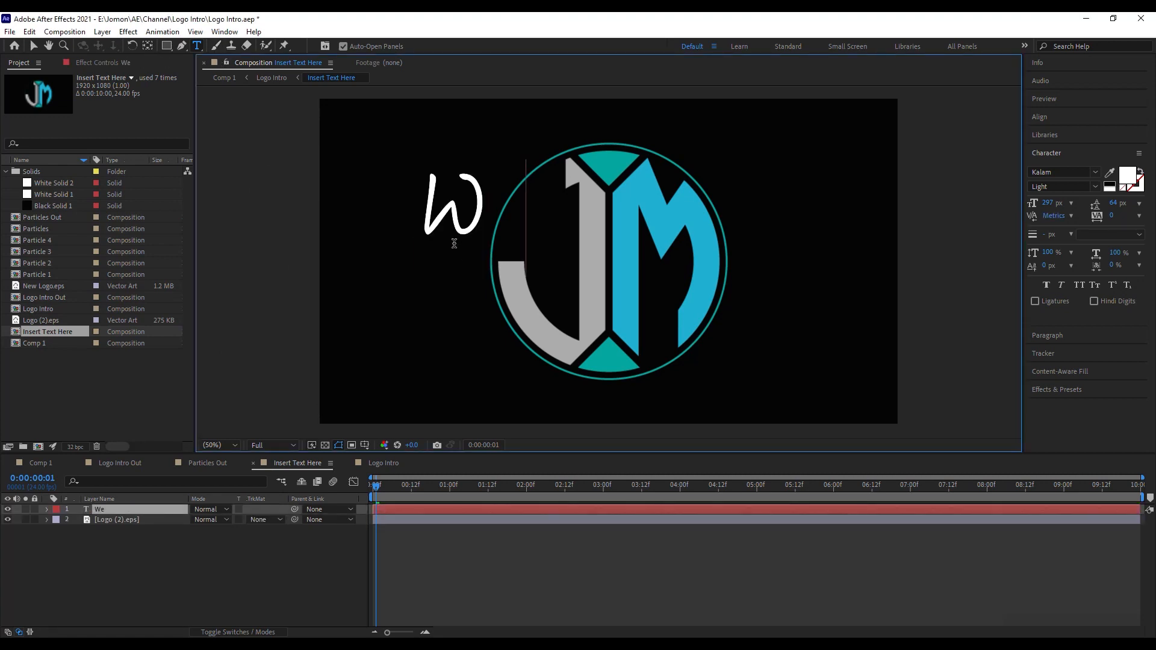
text(elcome)
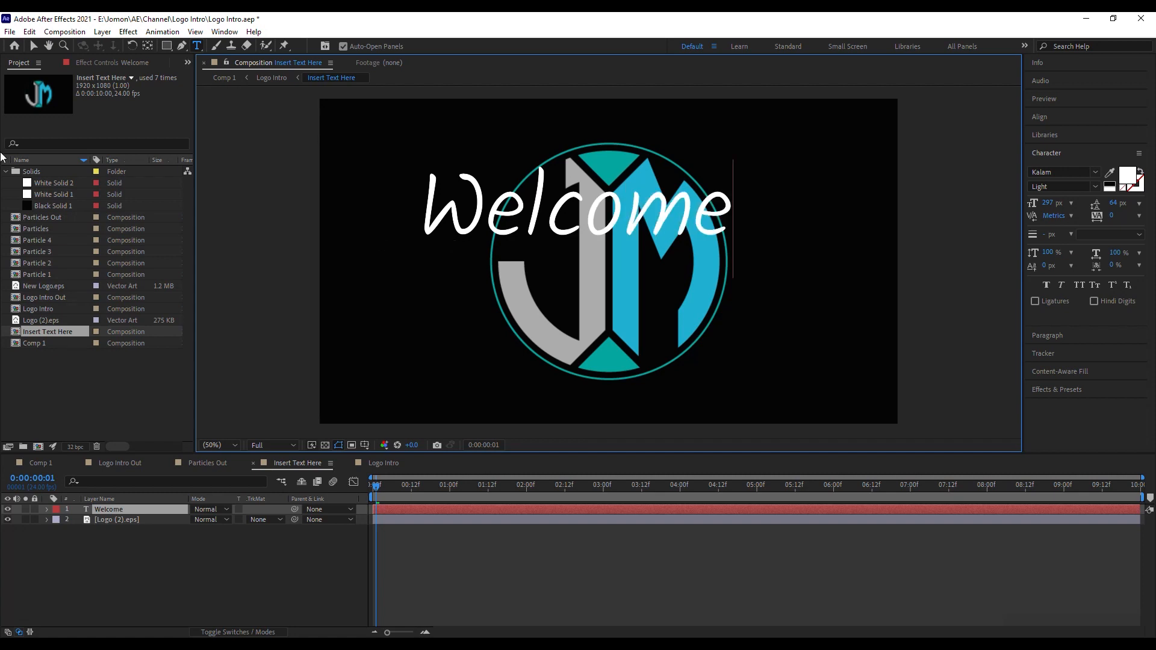
Step: Center the Welcome text horizontally and vertically in the composition and hide the Logo (2).eps layer
click(33, 46)
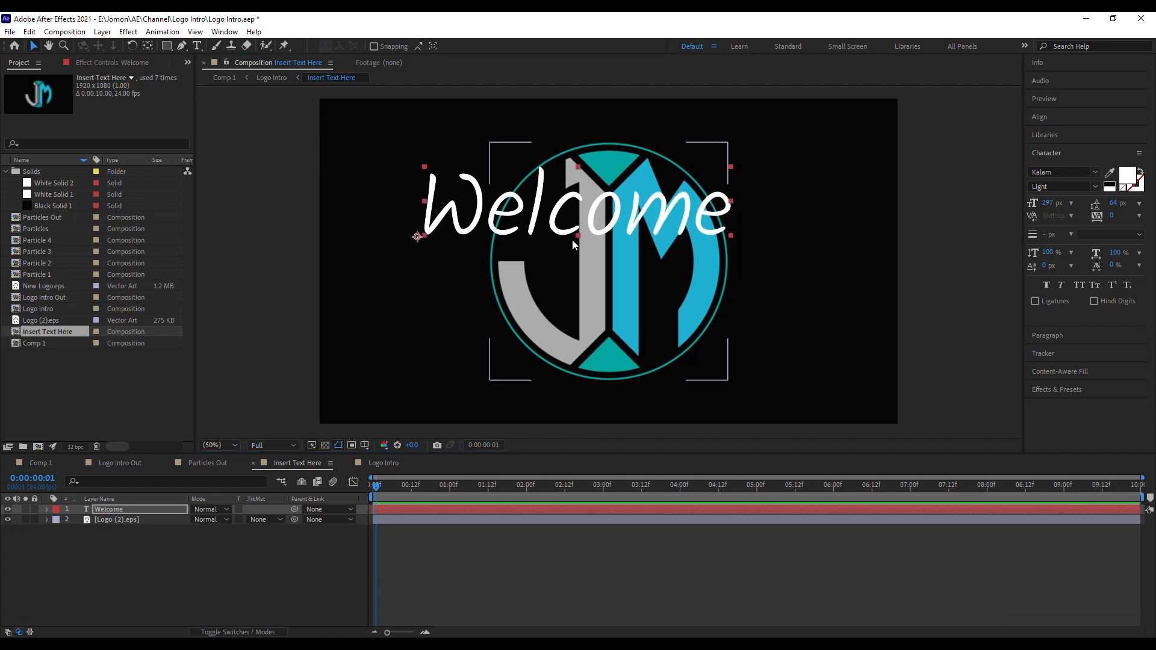
click(1050, 118)
click(1057, 148)
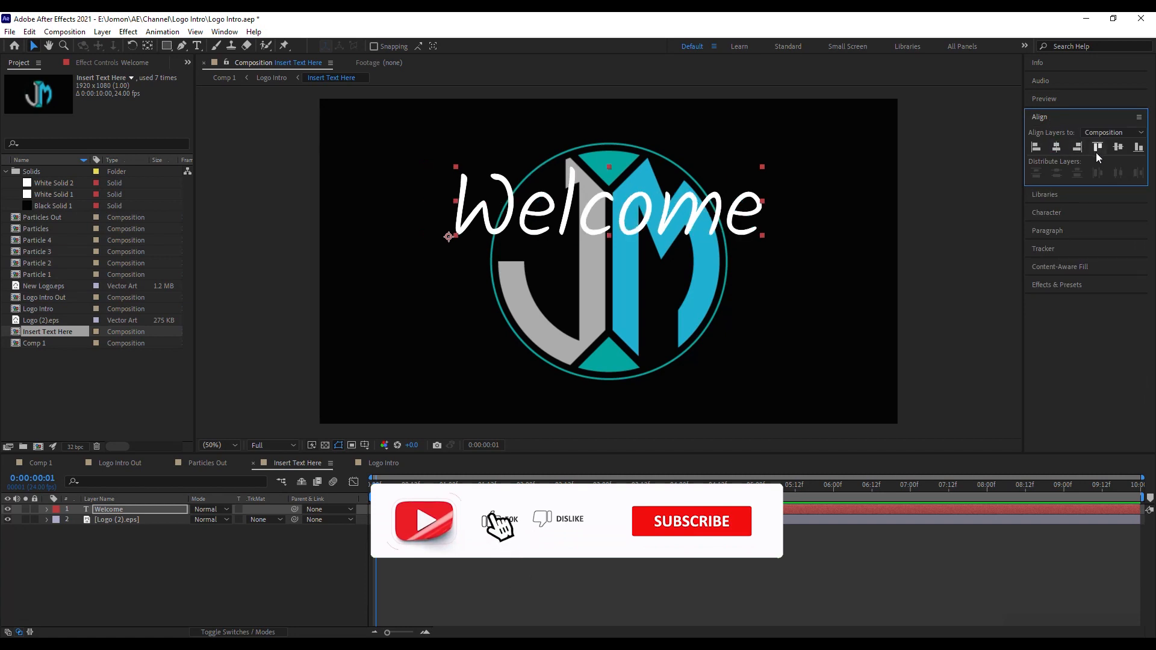
click(1117, 147)
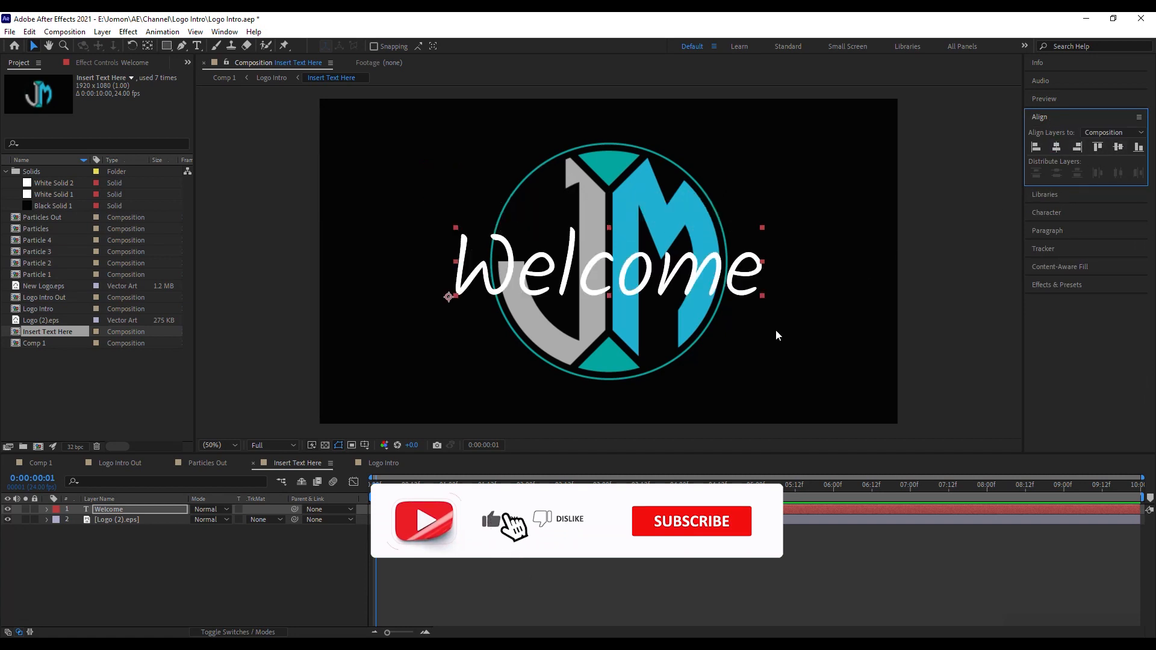
click(7, 520)
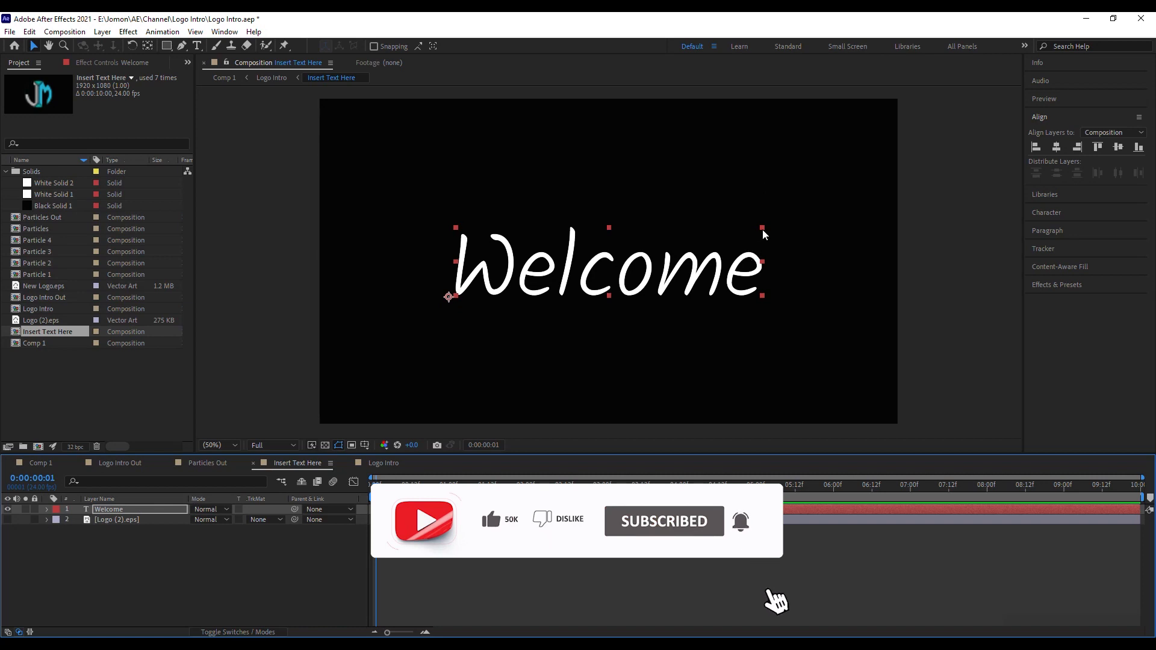
Step: Scale the Welcome text layer to 127% and center it again both ways in the composition
click(45, 509)
click(56, 521)
click(56, 522)
click(58, 530)
drag(227, 560, 242, 560)
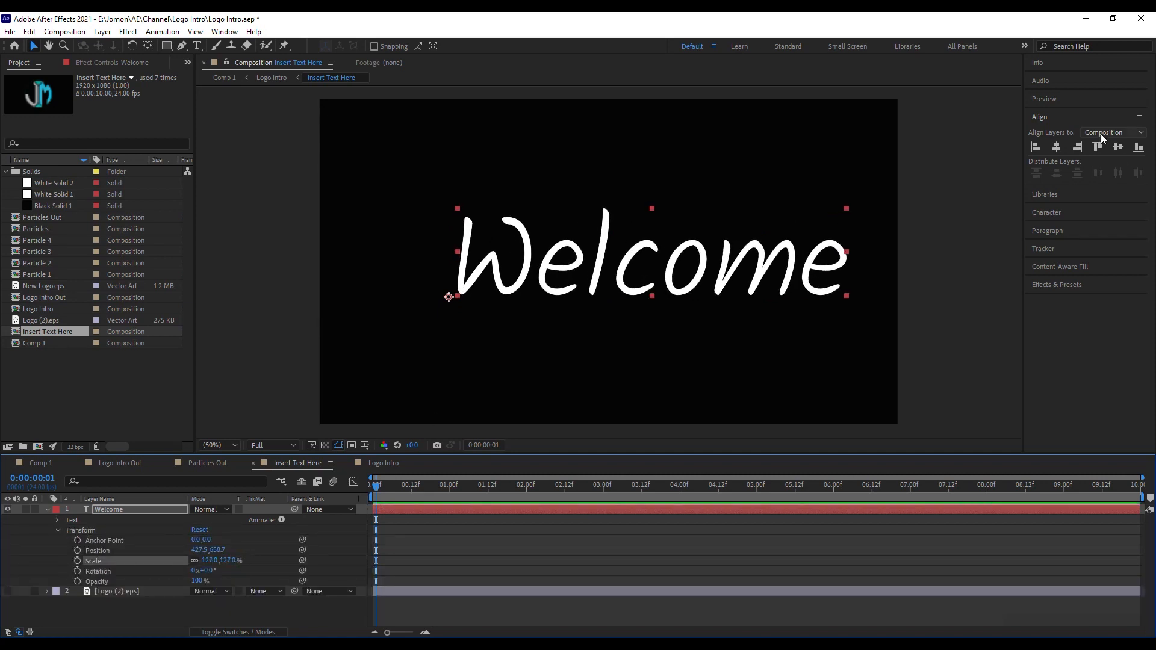
click(1052, 151)
click(1116, 148)
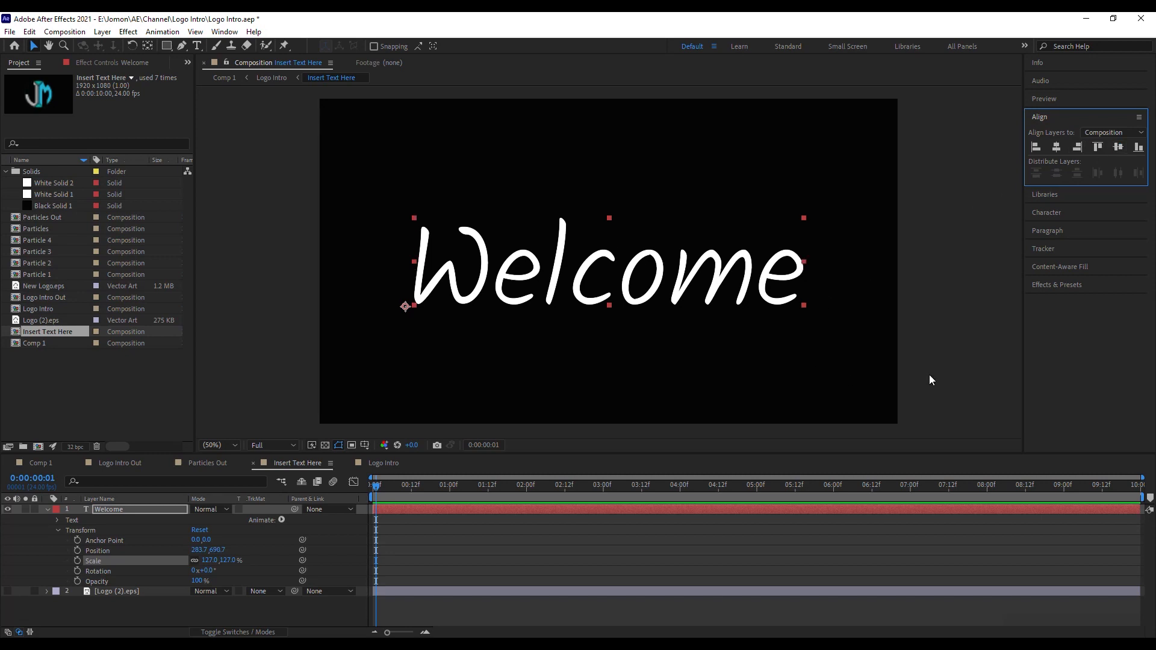
click(46, 510)
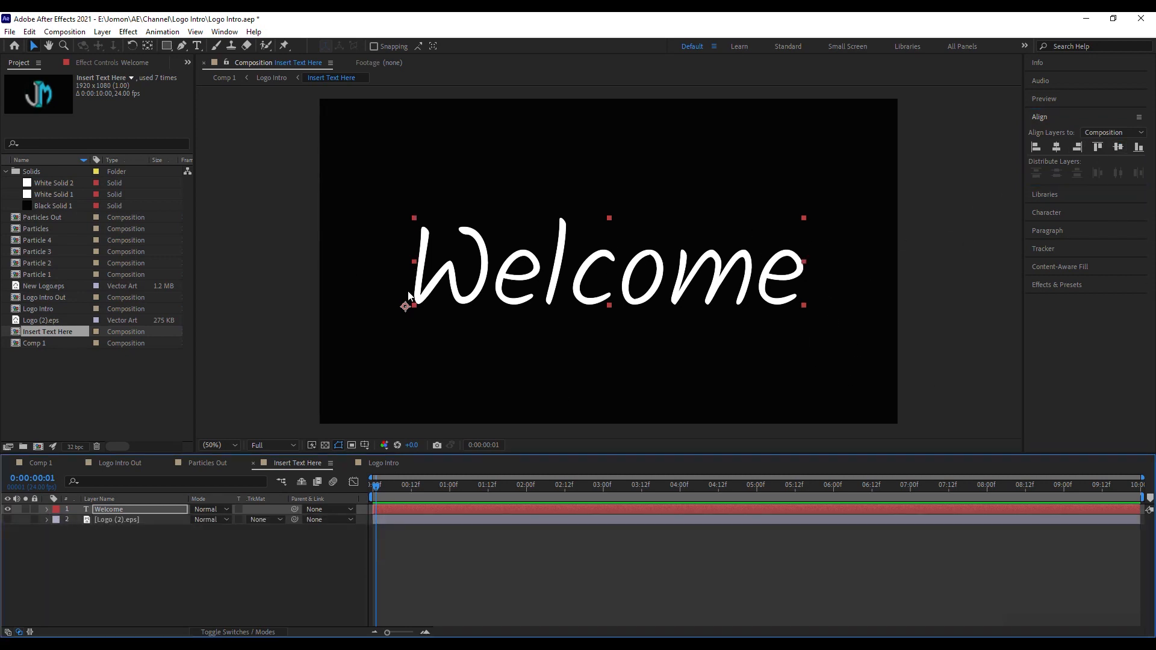
Step: Set the Welcome text's fill color to lime green B0FF00 and give it a heavier Kalam font style
click(197, 45)
double_click(643, 248)
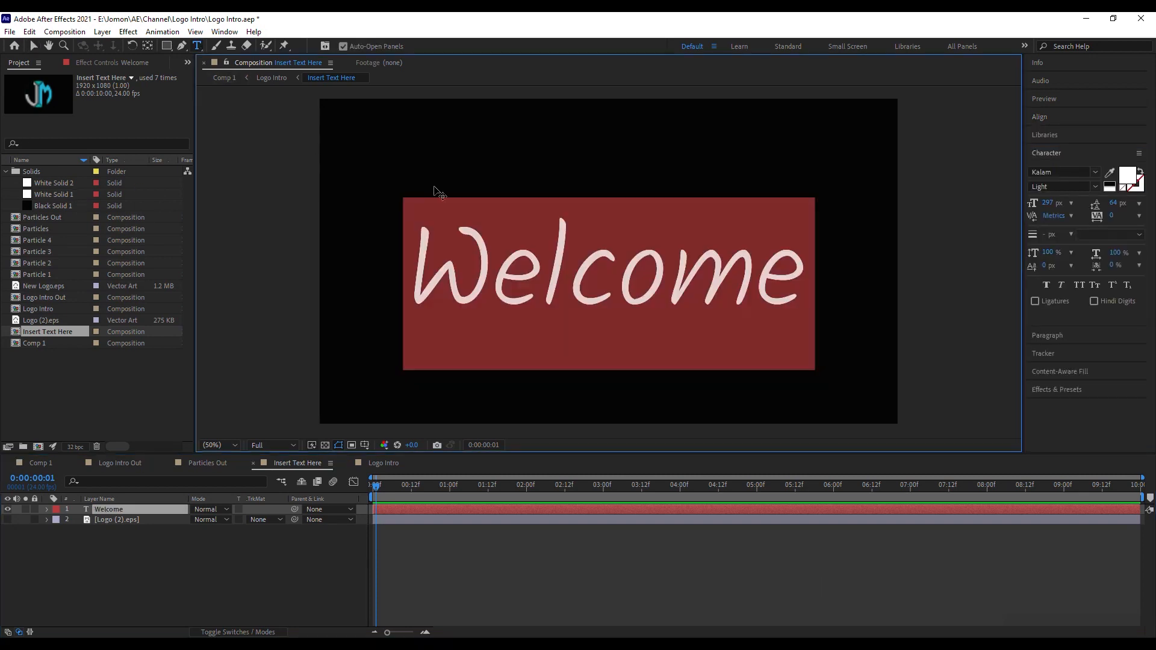
click(1127, 175)
mouse_move(797, 326)
mouse_down()
mouse_move(759, 283)
mouse_move(742, 325)
mouse_up()
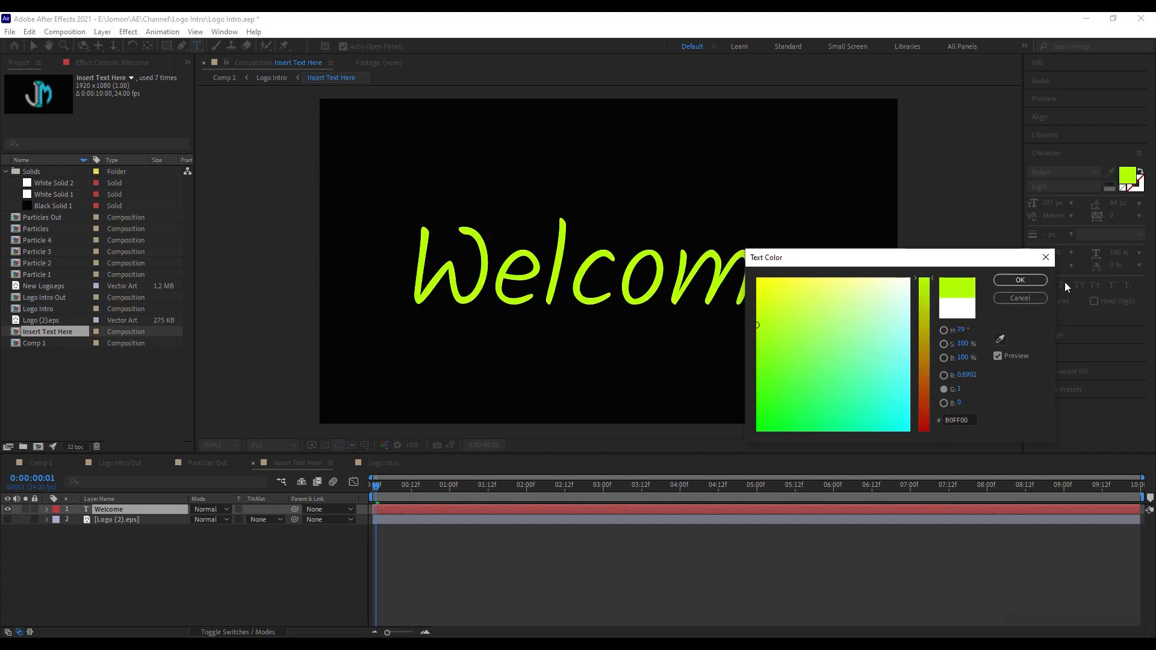
click(1034, 282)
click(1094, 187)
click(1062, 213)
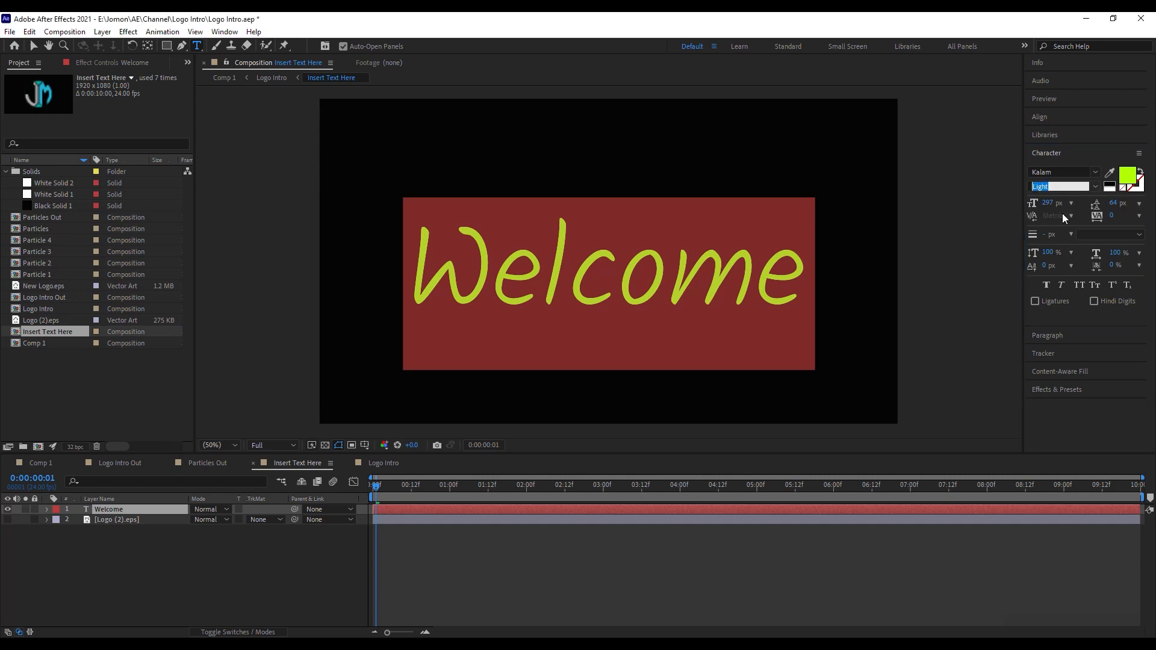
Step: Center the restyled Welcome text horizontally in the composition
click(31, 46)
click(1048, 117)
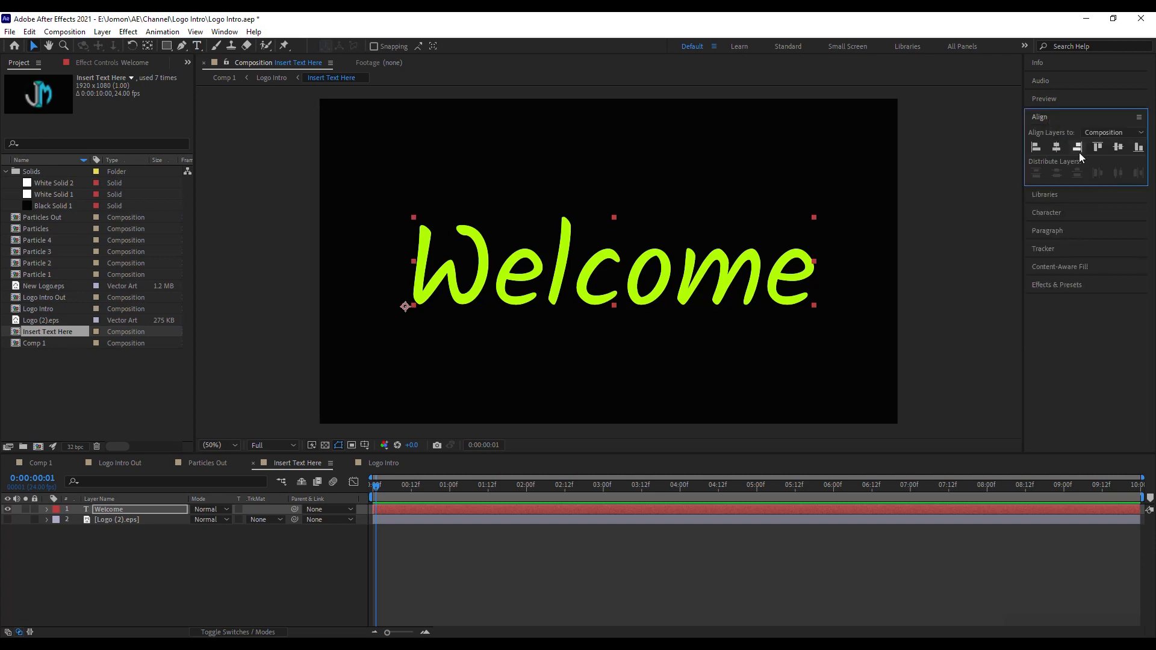
click(1058, 148)
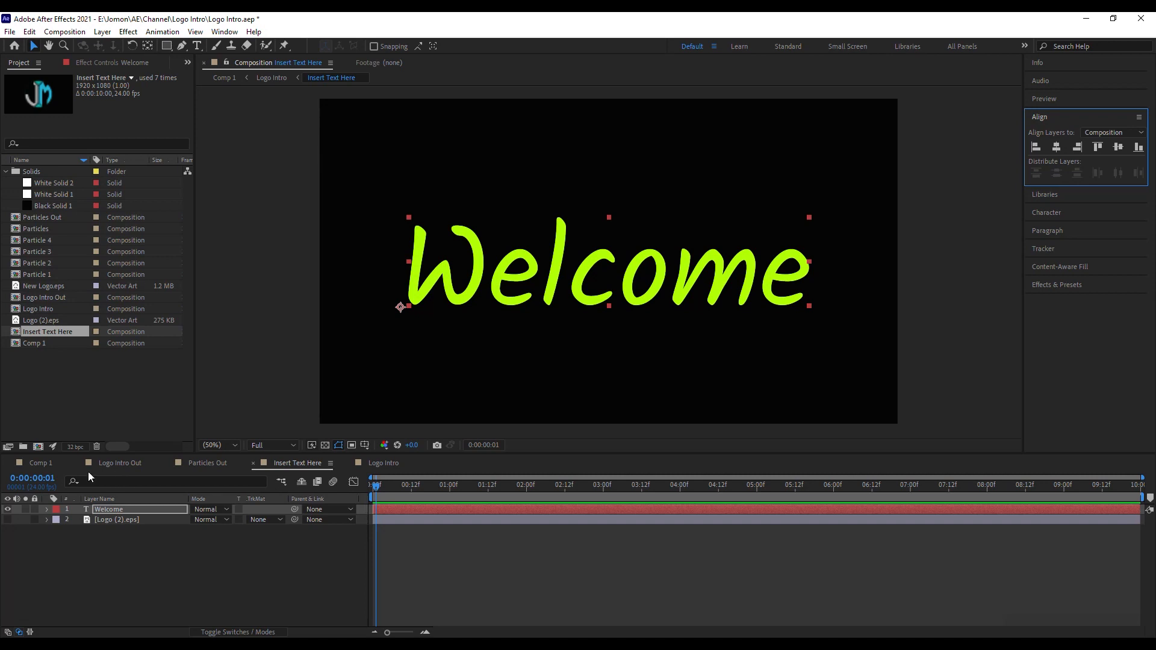
Step: Open Comp 1 and scrub through the Logo Intro section to 0:00:05:21 to check the Welcome text's particle reveal
click(42, 463)
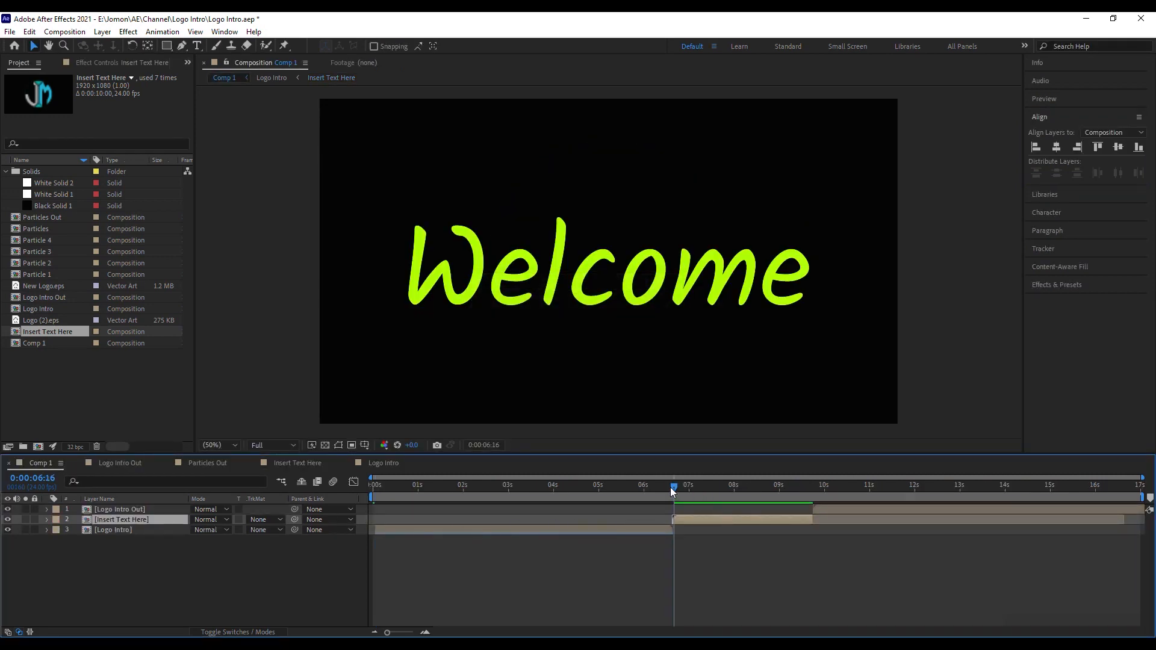
drag(672, 487, 546, 485)
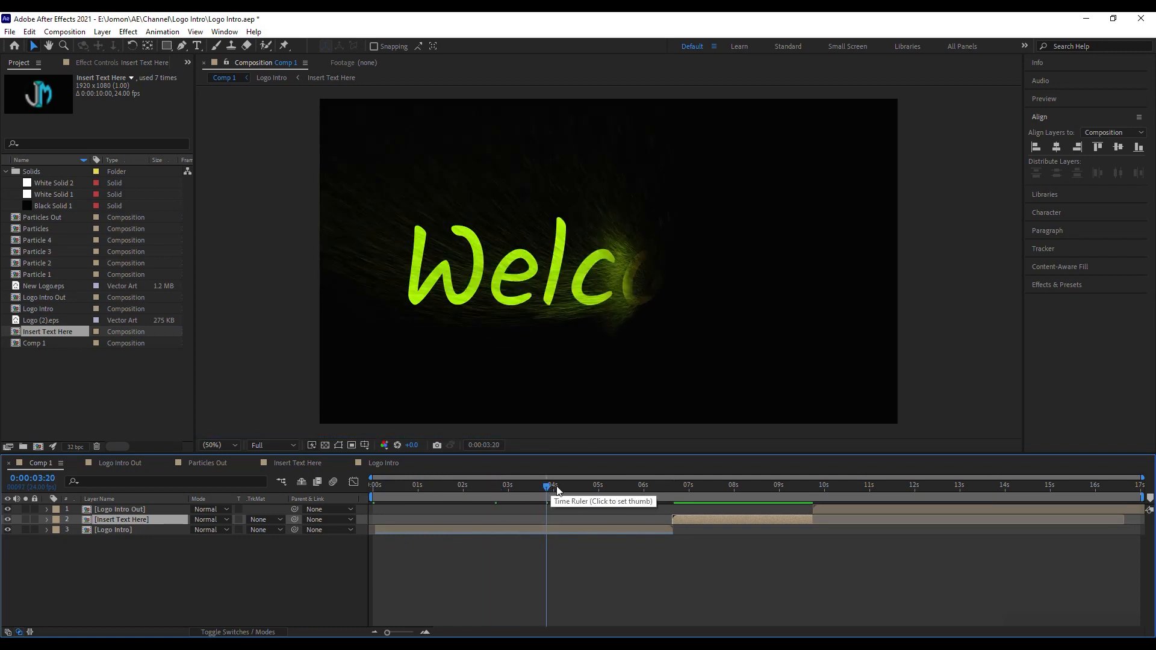
drag(552, 491, 602, 485)
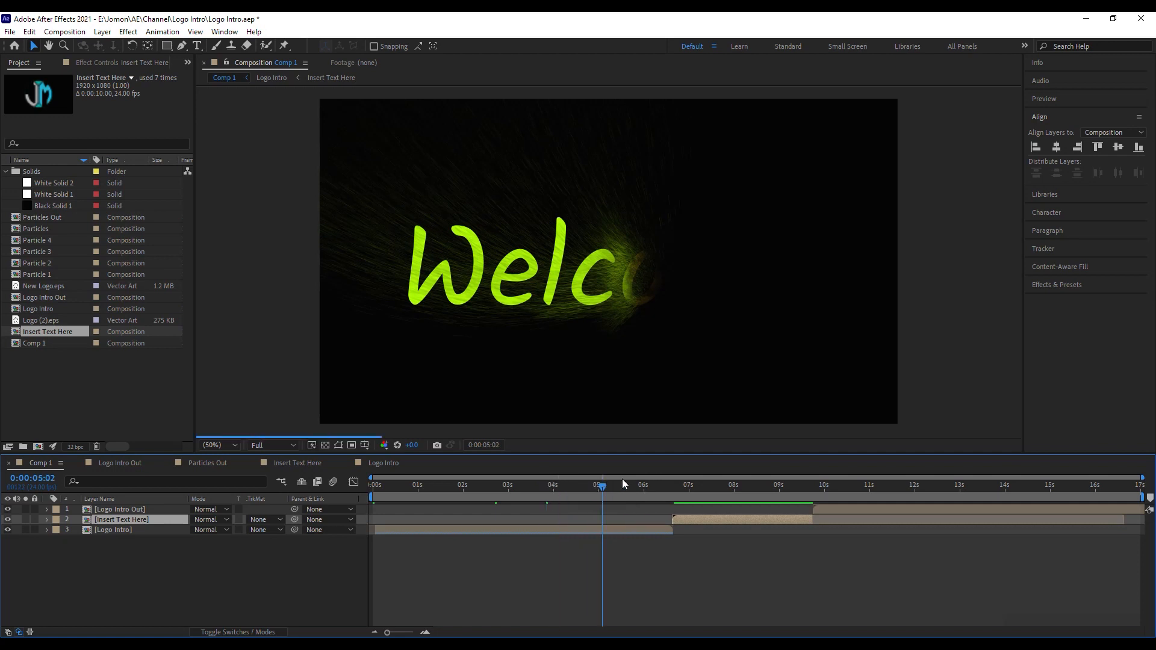
drag(609, 486, 638, 485)
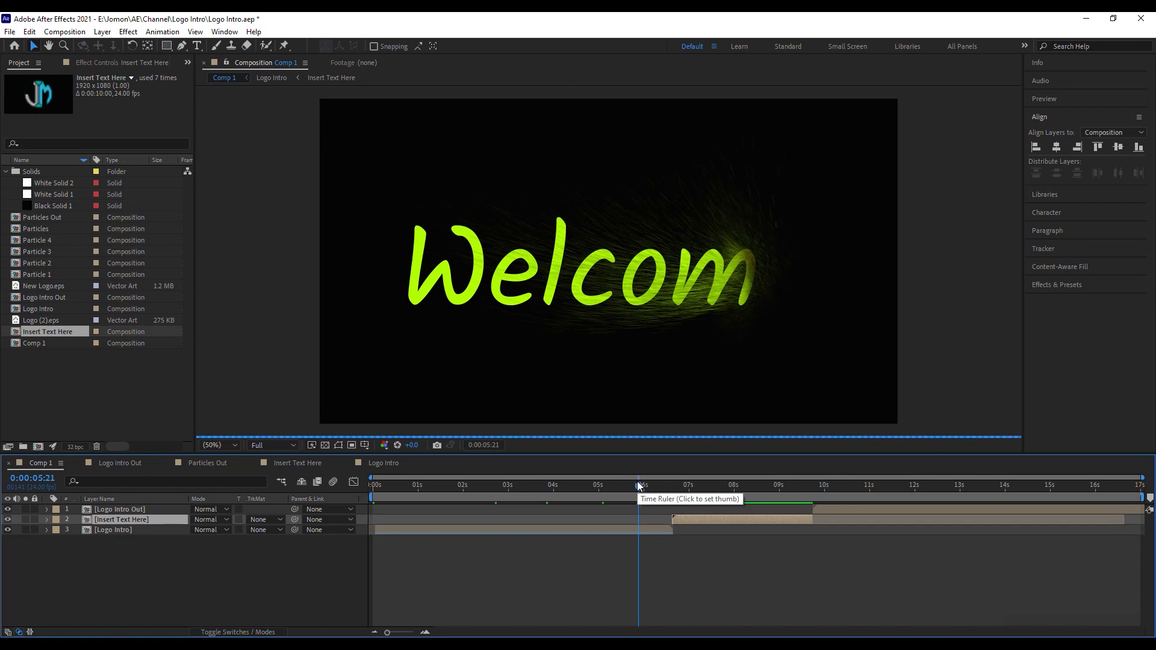